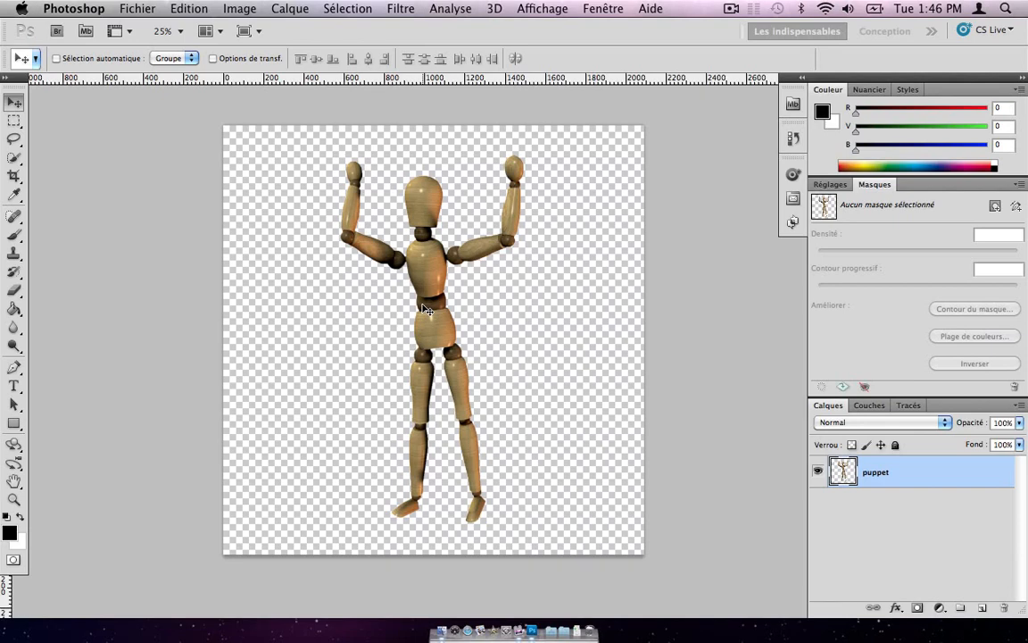
Try to stretch the puppet's width to about 122% with a free transform.
key(super+t)
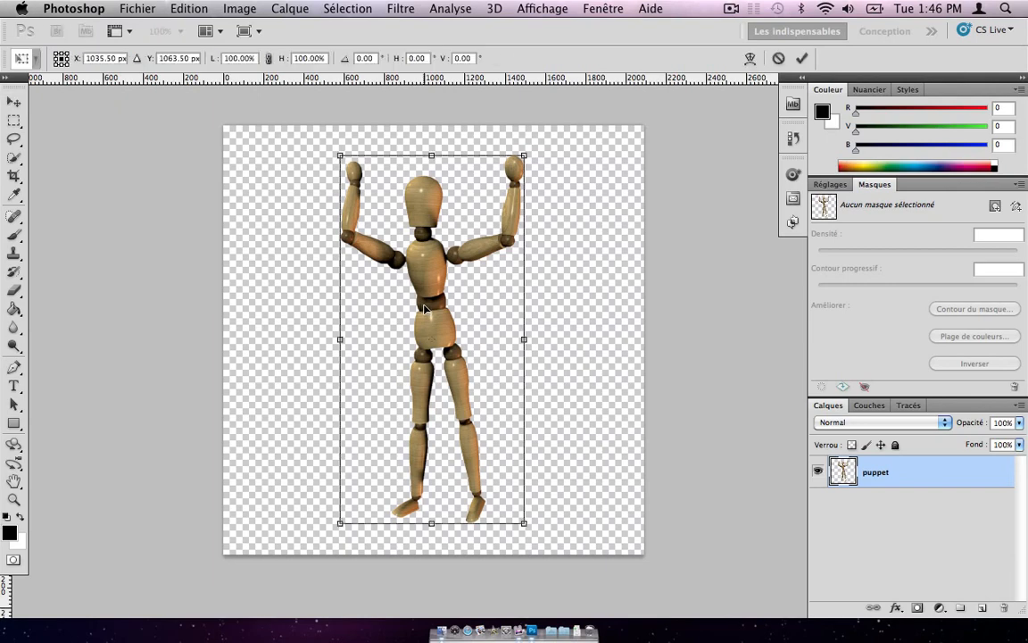
drag(521, 339, 565, 339)
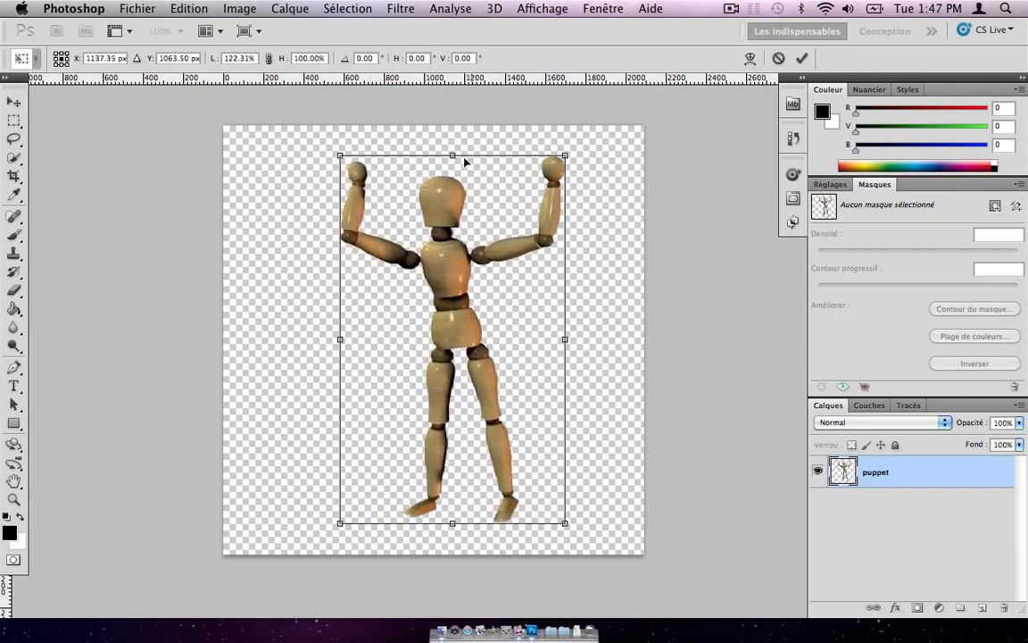
key(Escape)
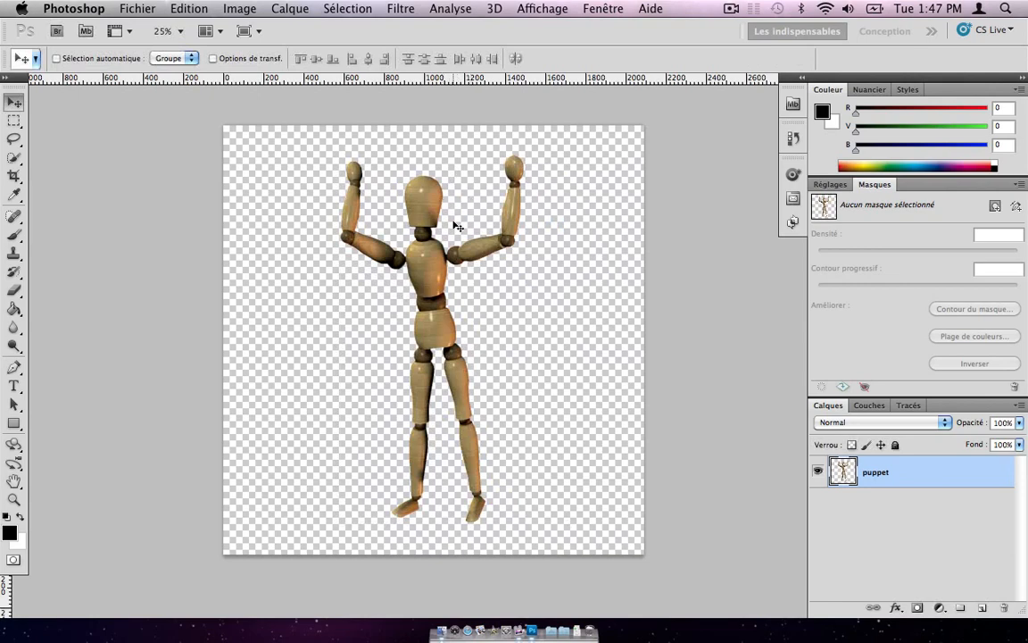
Try to bend the whole puppet with the Warp (Déformation) transform by pulling its grid inward.
click(183, 9)
mouse_move(279, 362)
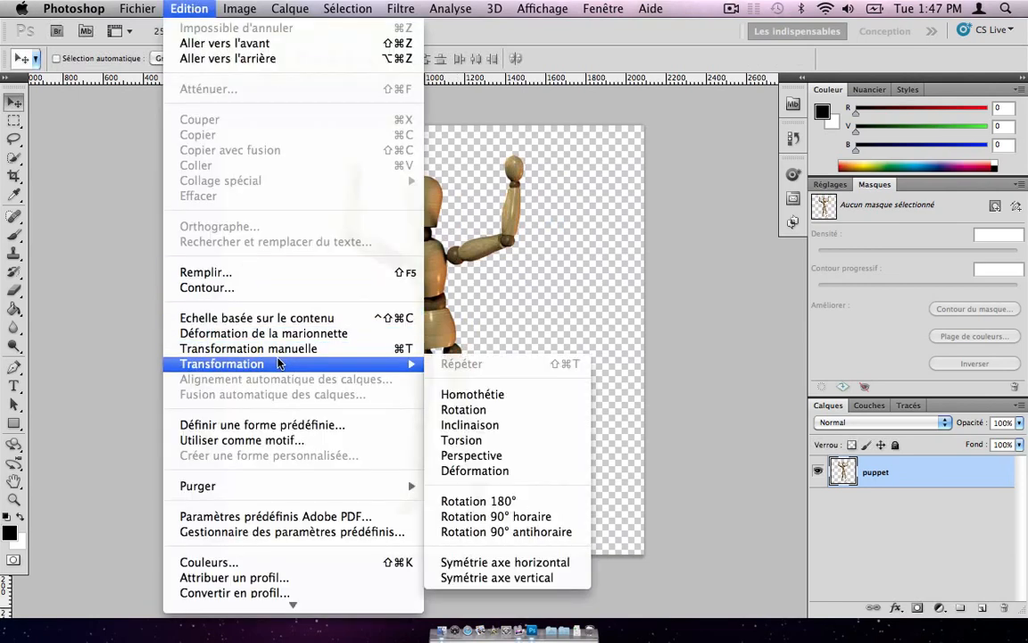
click(526, 471)
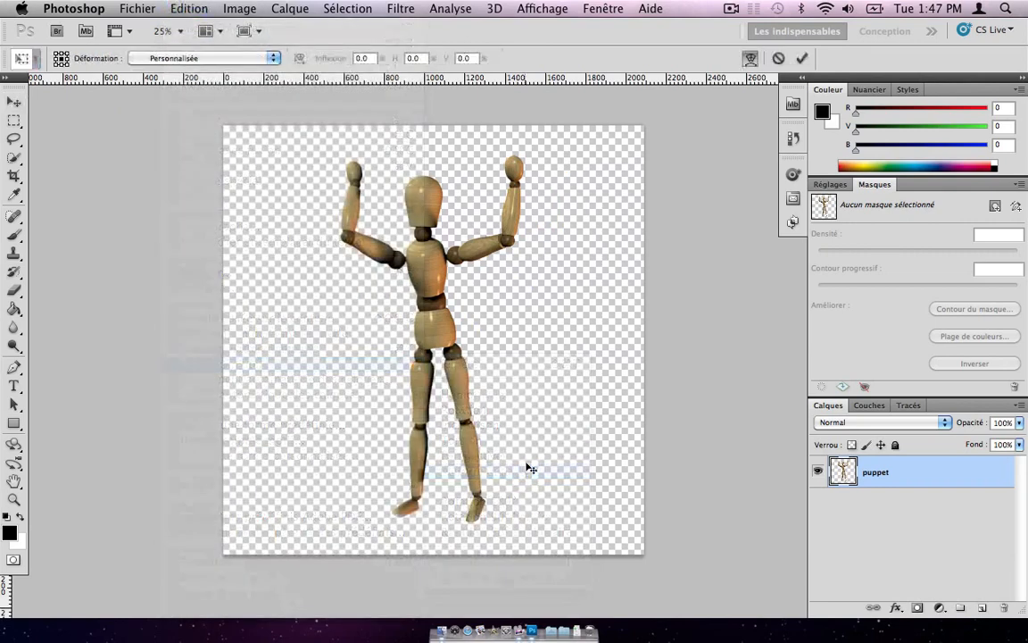
mouse_move(524, 278)
mouse_down()
mouse_move(446, 289)
mouse_move(530, 289)
mouse_up()
drag(393, 291, 454, 315)
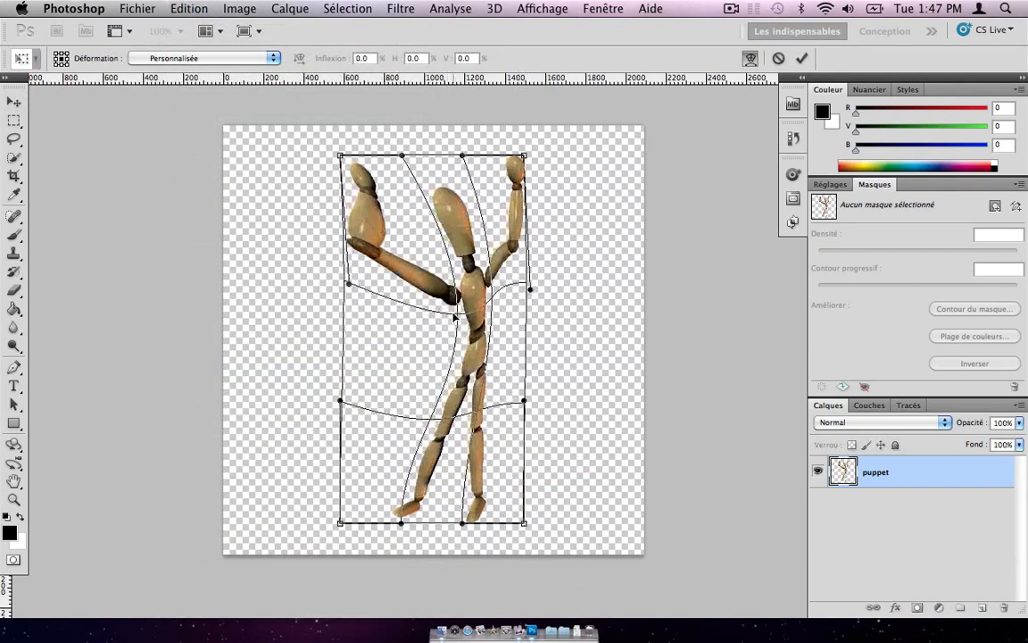
key(Escape)
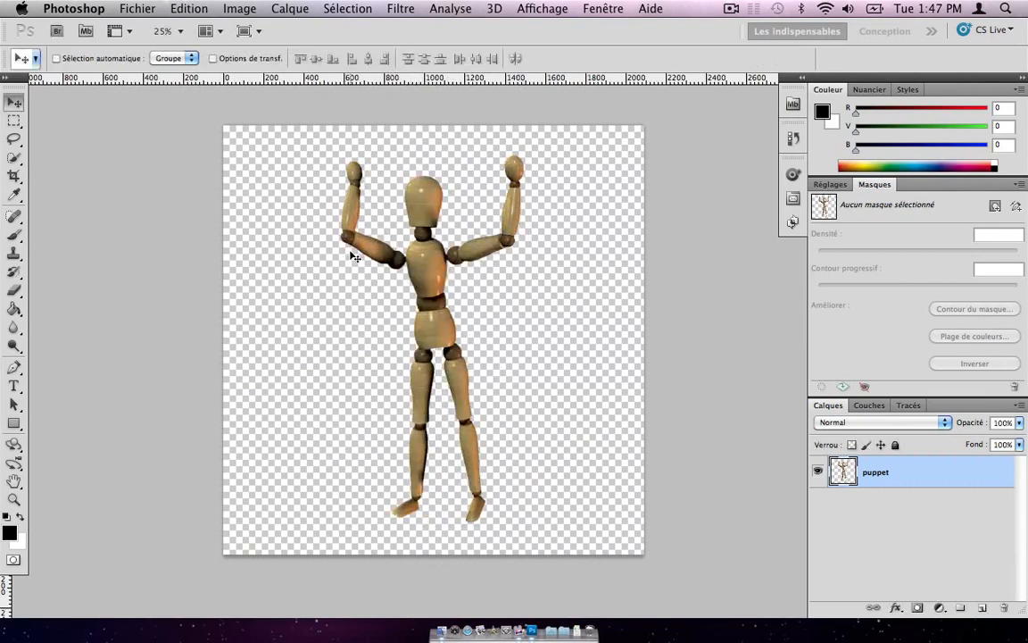
Try to warp only the puppet's left-hand raised arm, selected with the Lasso, and clear the selection.
key(l)
mouse_move(373, 162)
mouse_down()
mouse_move(337, 150)
mouse_move(305, 185)
mouse_move(321, 261)
mouse_move(364, 284)
mouse_move(406, 260)
mouse_move(370, 157)
mouse_up()
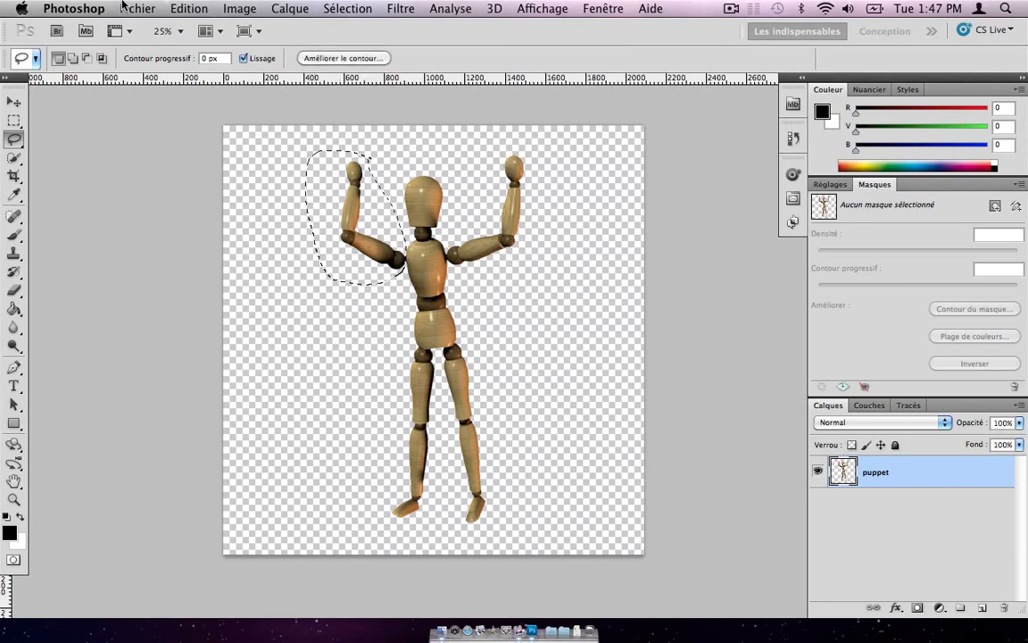
click(198, 8)
mouse_move(375, 364)
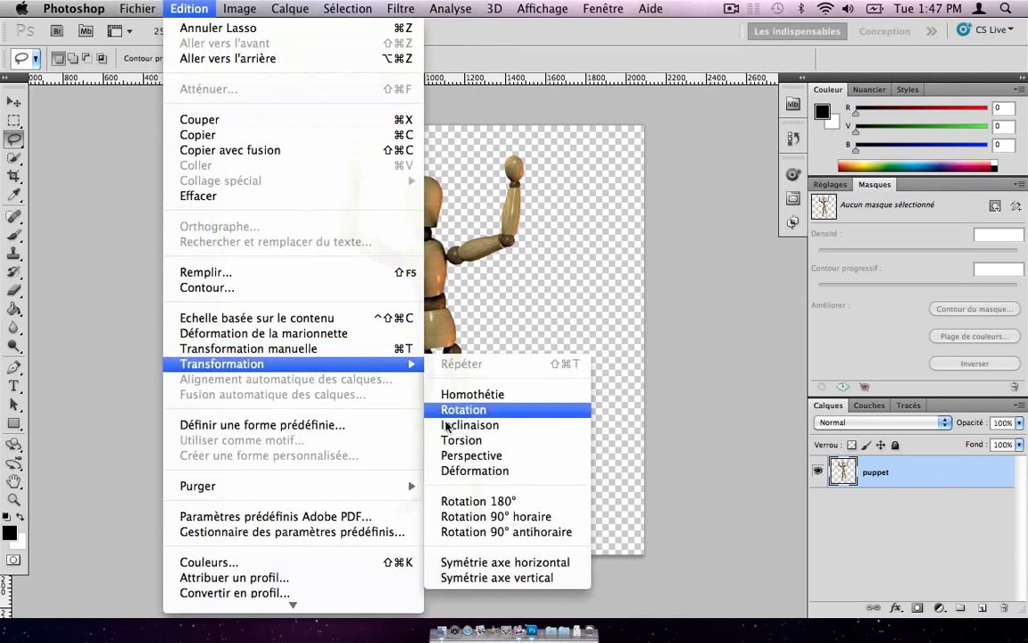
click(465, 473)
drag(356, 238, 375, 204)
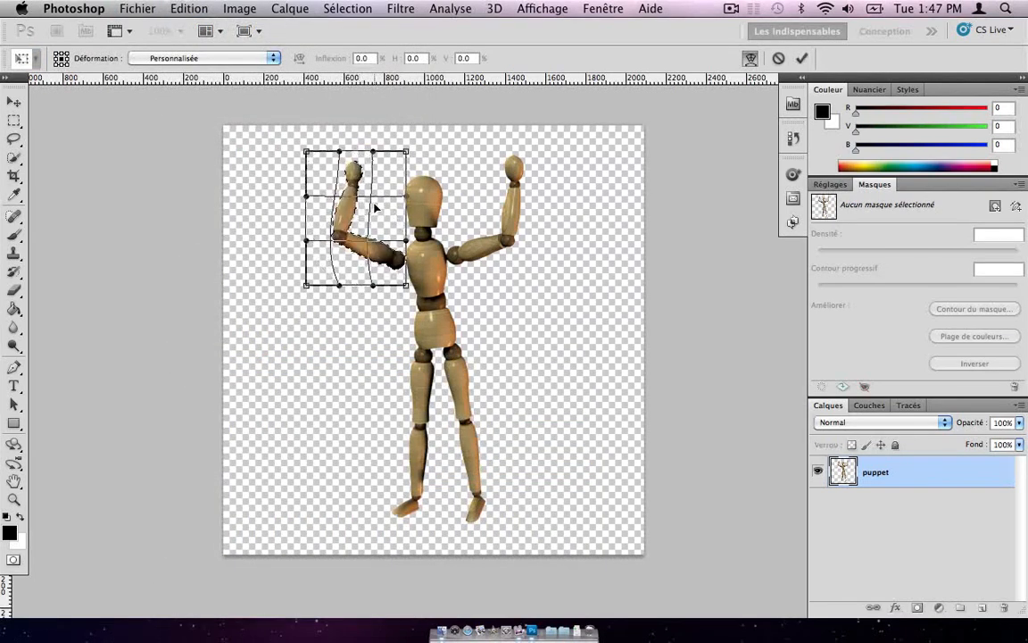
key(Return)
key(ctrl+d)
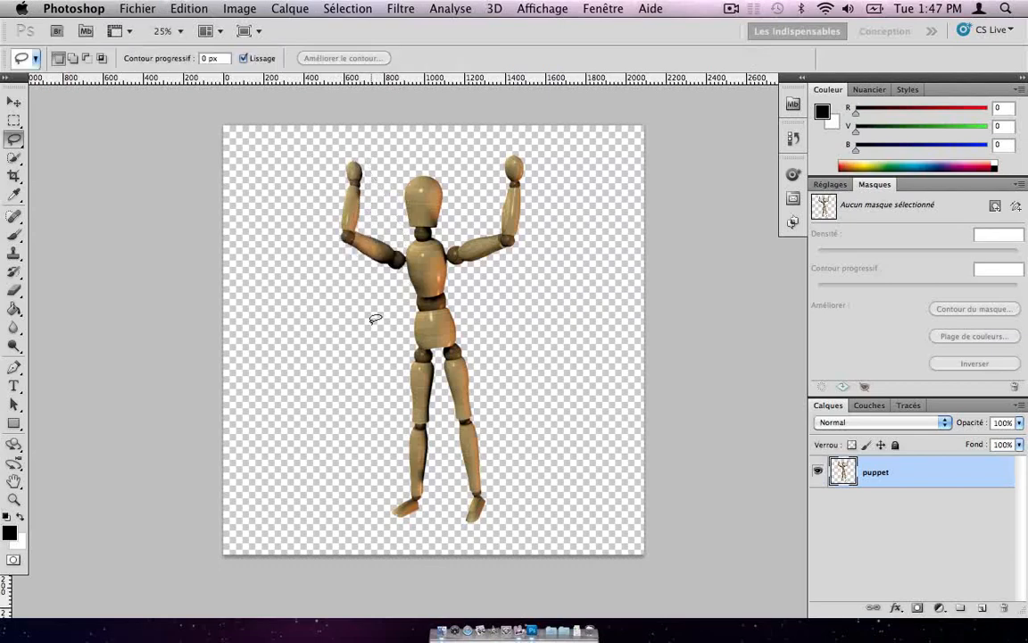
Start Puppet Warp (Déformation de la marionnette) and place pins on both wrists, elbows and shoulders and on the neck.
click(185, 8)
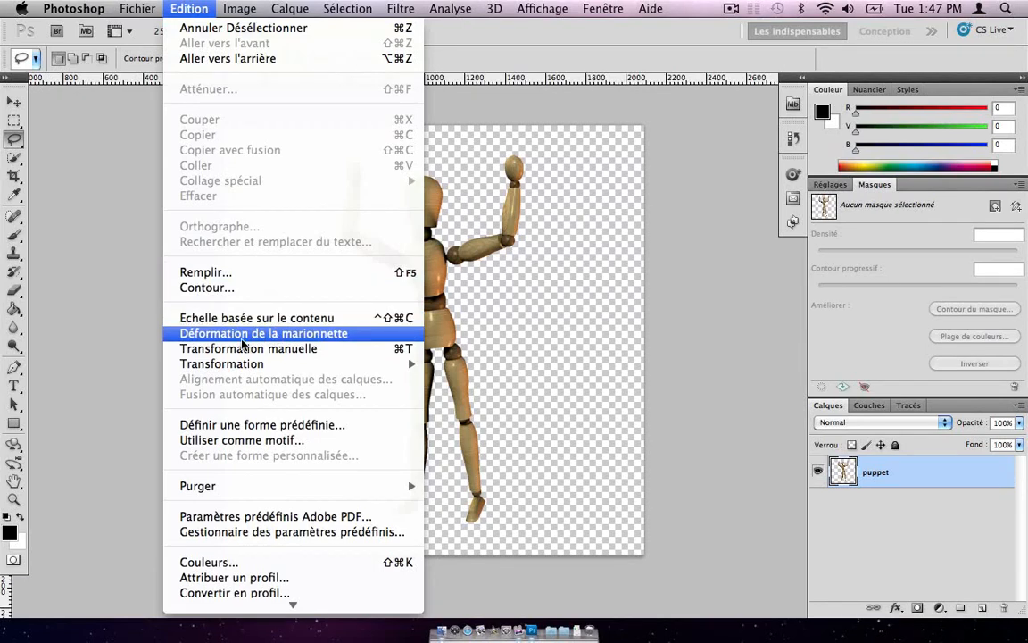
click(293, 333)
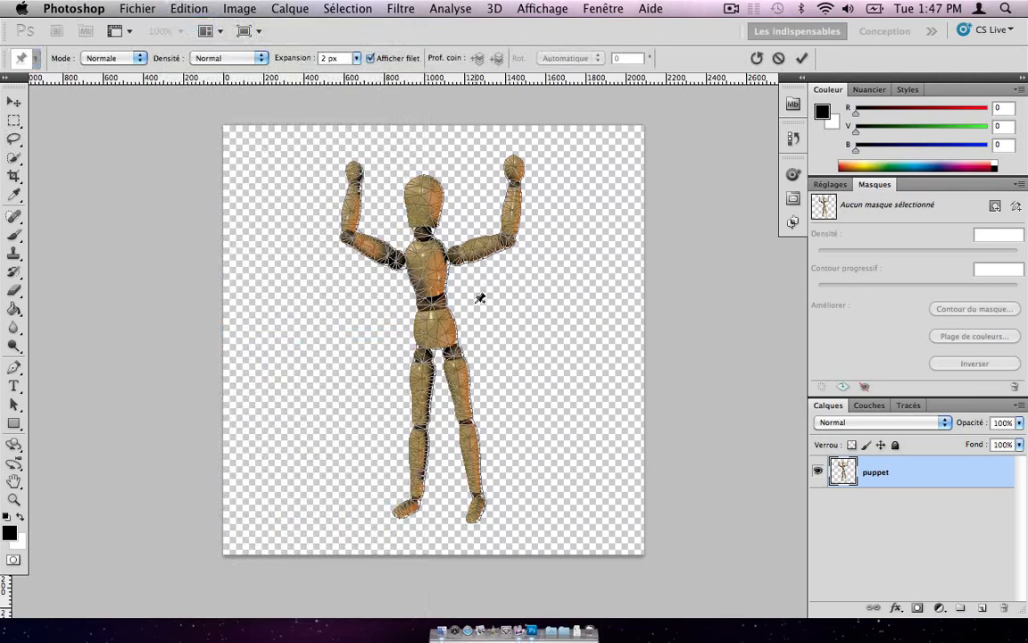
click(353, 181)
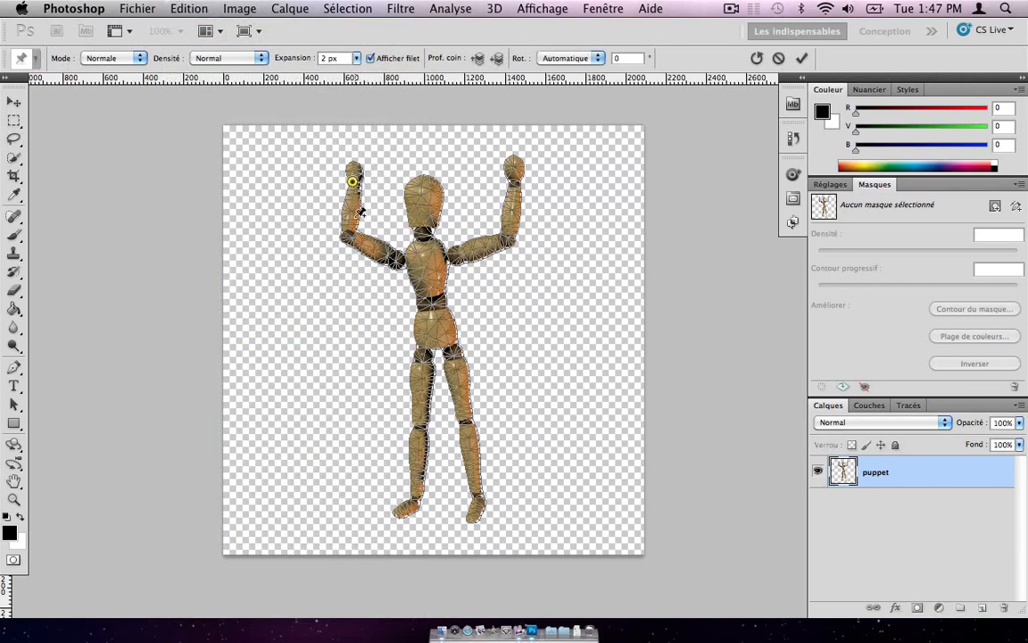
click(347, 234)
click(395, 259)
click(421, 233)
click(453, 252)
click(510, 240)
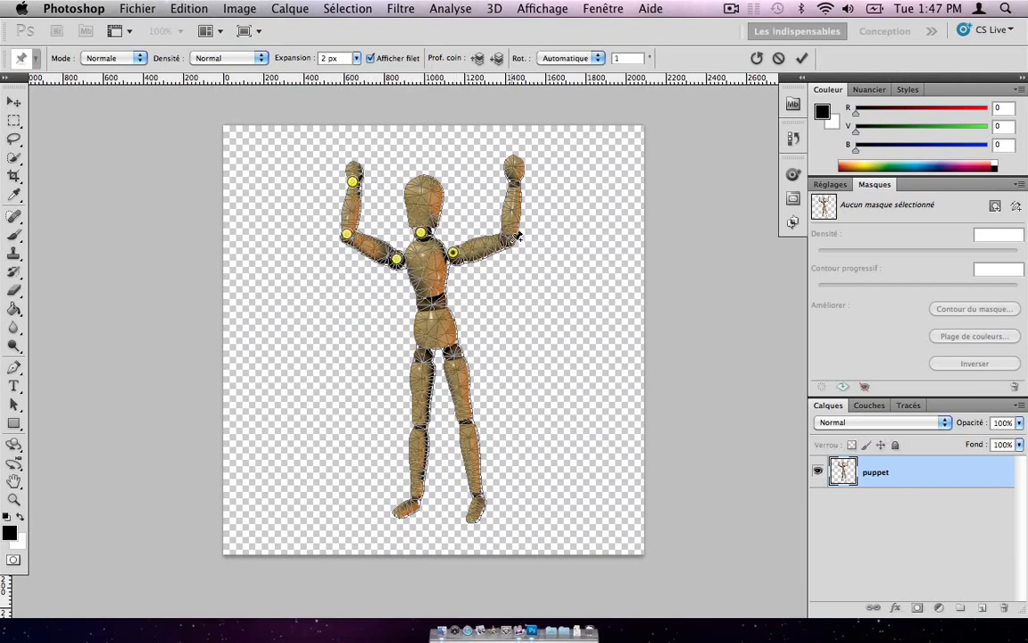
click(515, 180)
drag(515, 183, 515, 179)
Add warp pins on the puppet's waist, both hips, both knees and both ankles.
click(433, 300)
click(424, 355)
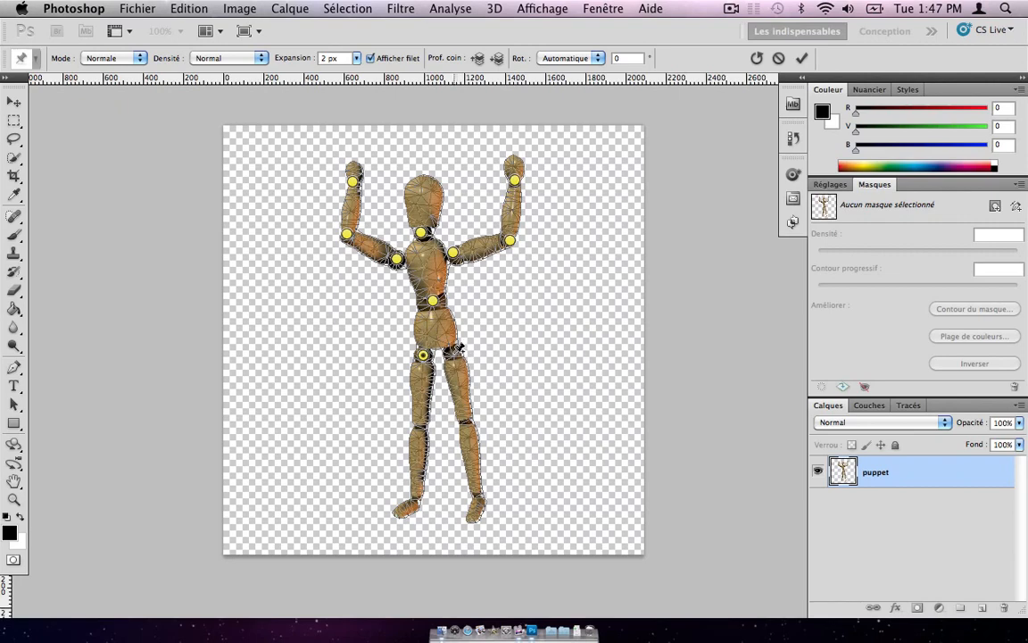
click(453, 351)
click(420, 426)
click(466, 420)
click(415, 498)
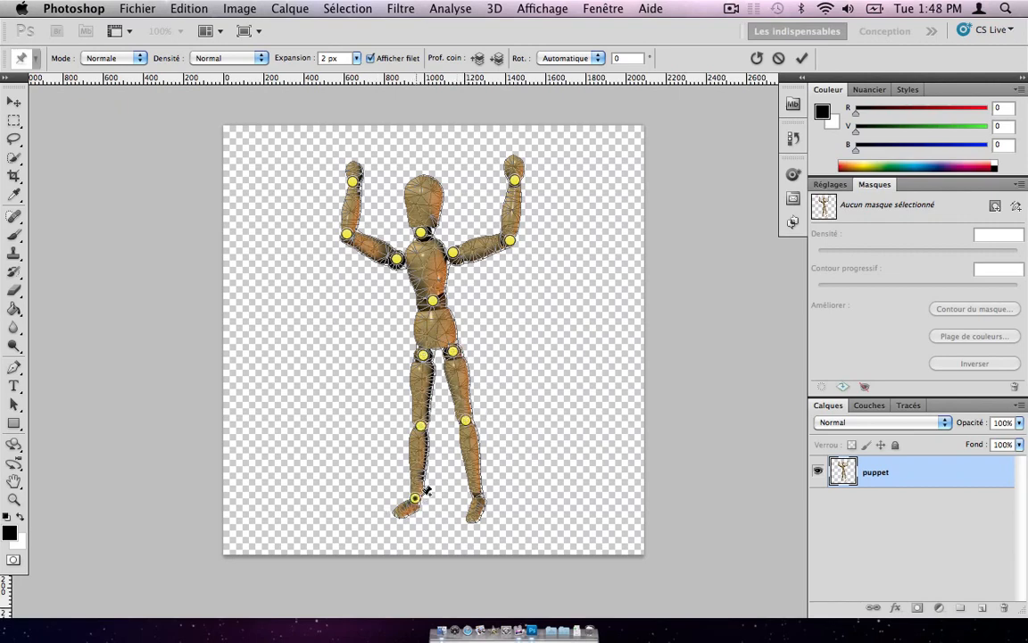
click(478, 492)
Bend the left-hand leg at the knee so its lower part crosses the other leg, adjusting the knee and ankle pins.
drag(418, 504, 472, 431)
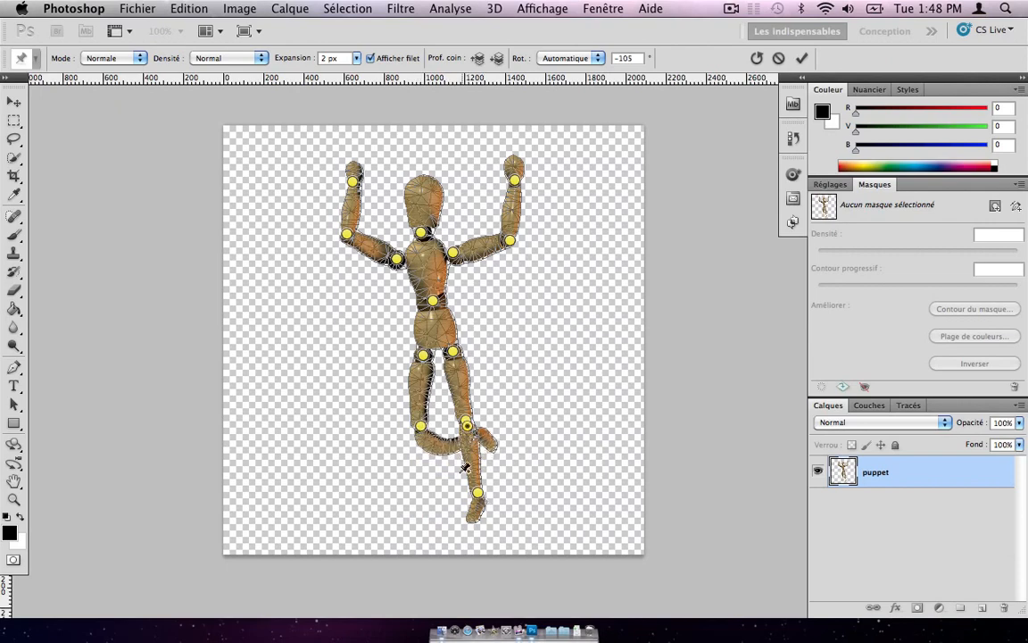
click(417, 422)
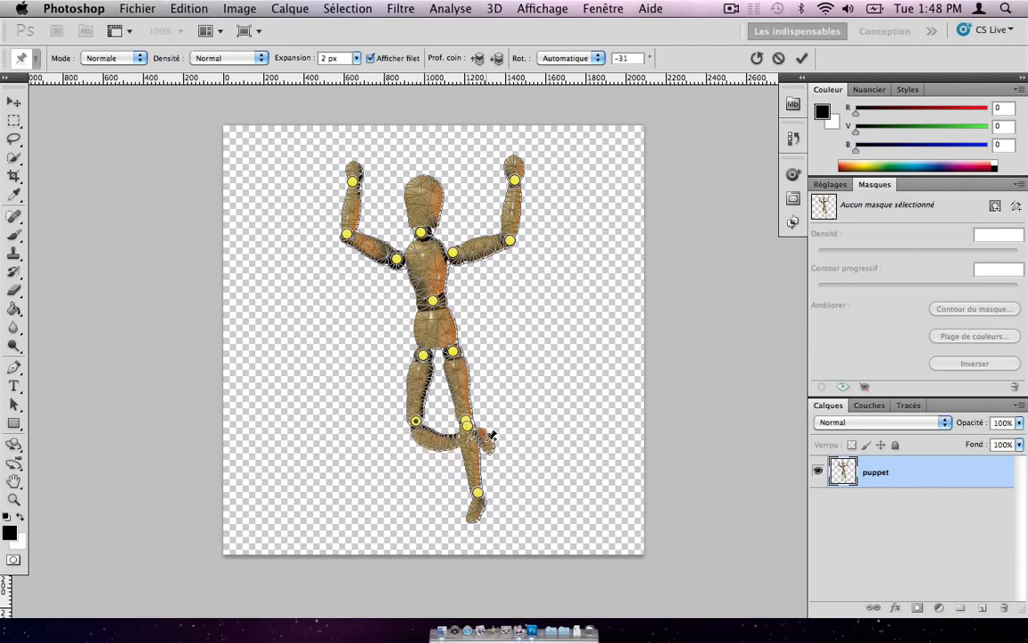
drag(469, 429, 477, 429)
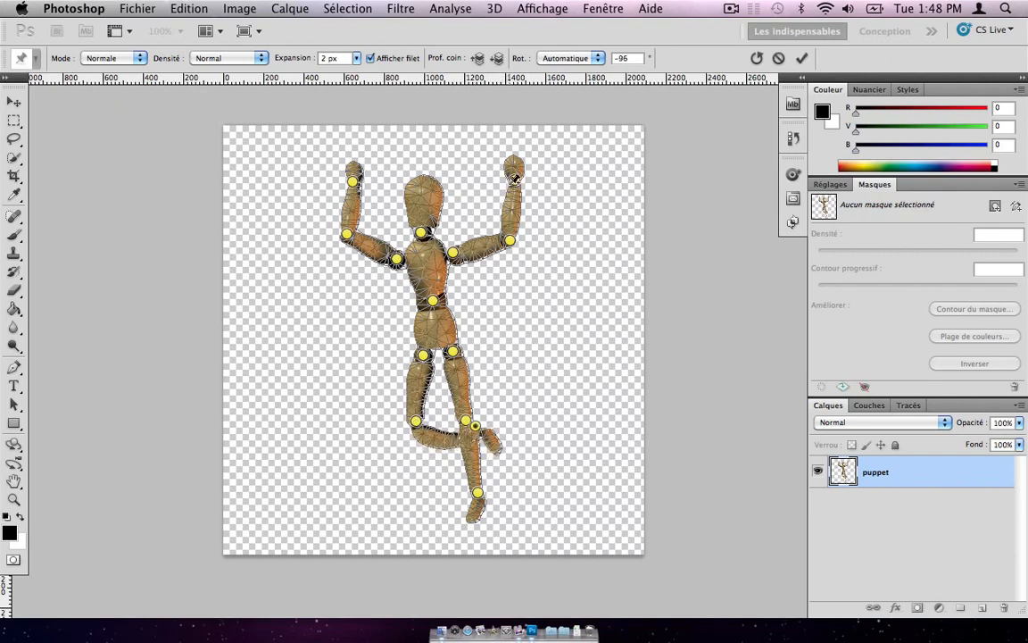
Pull both wrists in toward the head and shift the neck, waist and hip pins to tilt the head and torso.
drag(514, 181, 481, 182)
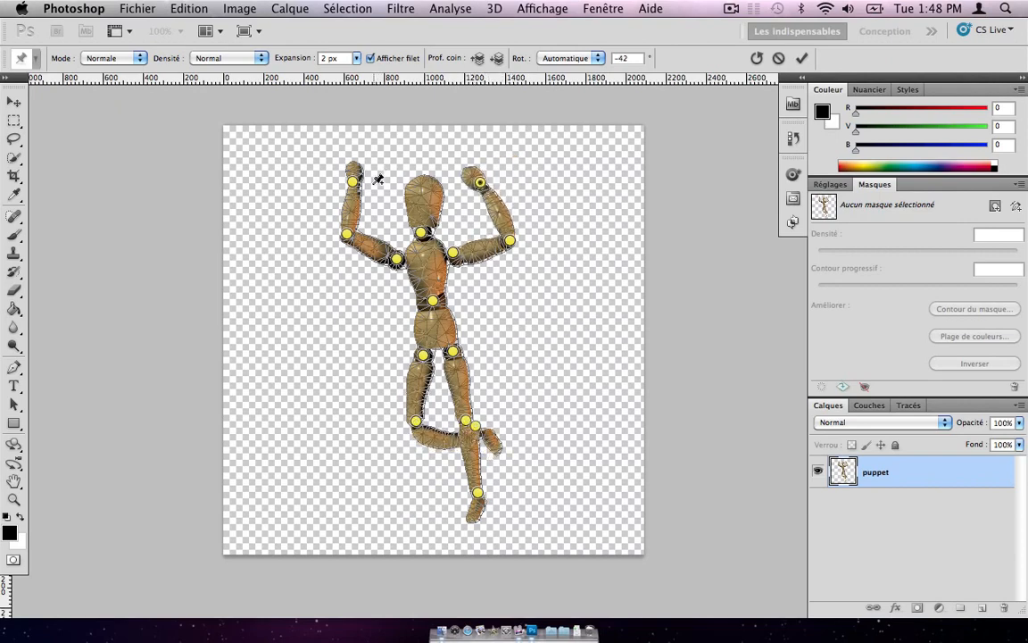
drag(353, 182, 376, 194)
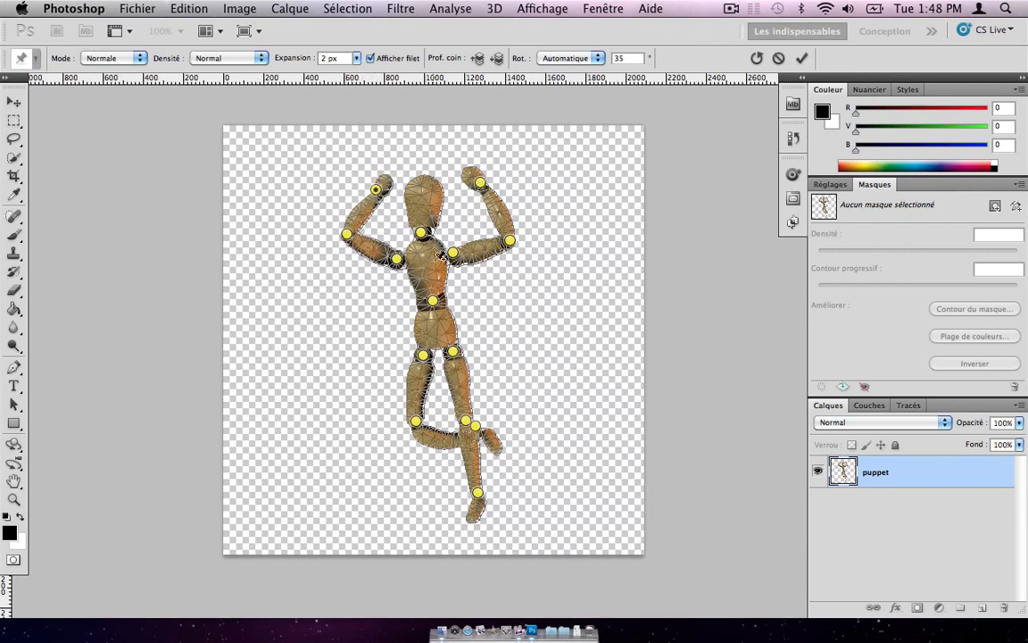
drag(437, 305, 426, 297)
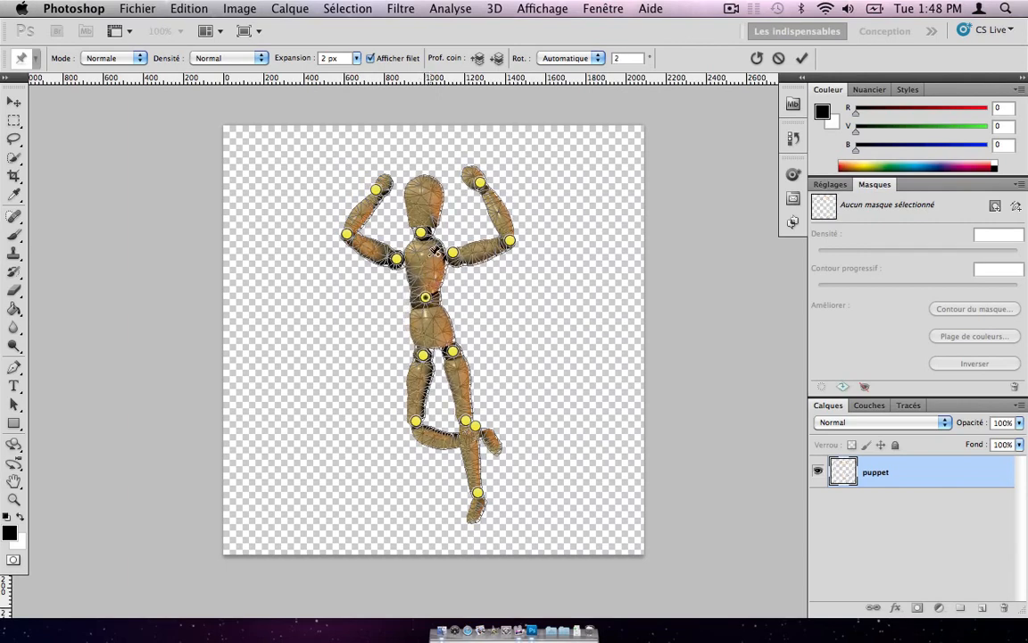
mouse_move(421, 232)
mouse_down()
mouse_move(402, 235)
mouse_move(432, 237)
mouse_up()
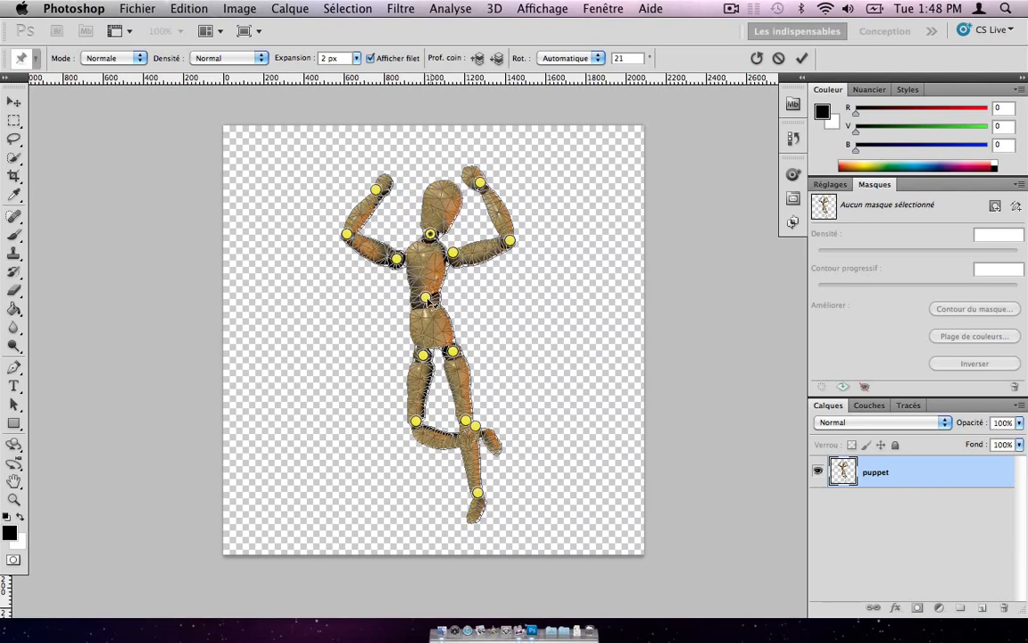
drag(423, 355, 450, 356)
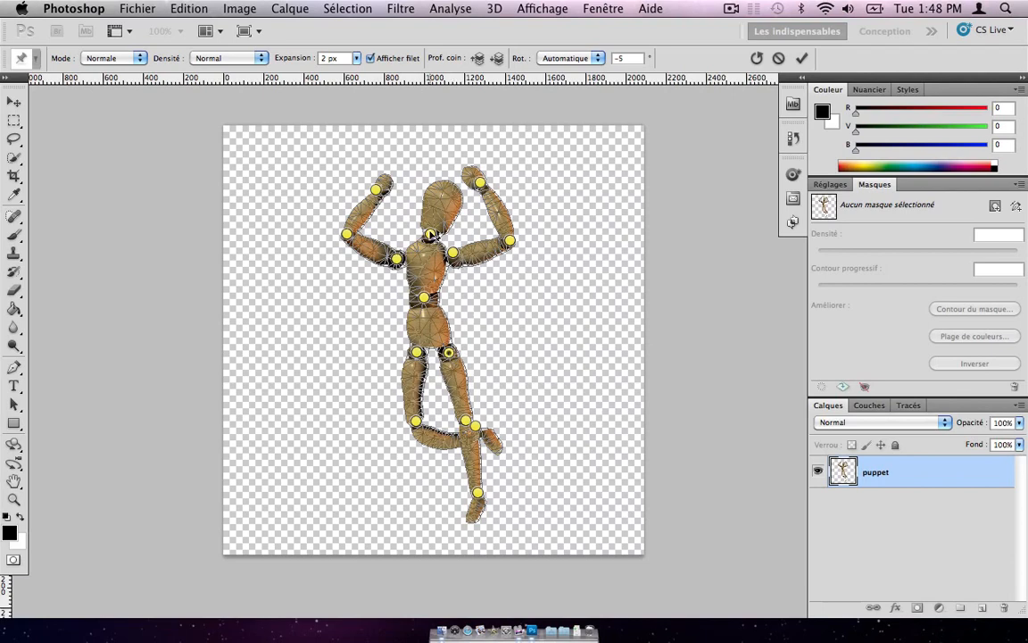
click(429, 234)
With the mesh hidden, bring the right-hand elbow inward and reposition the crossed leg's ankle pin, placing that leg behind the standing leg.
drag(477, 428, 477, 426)
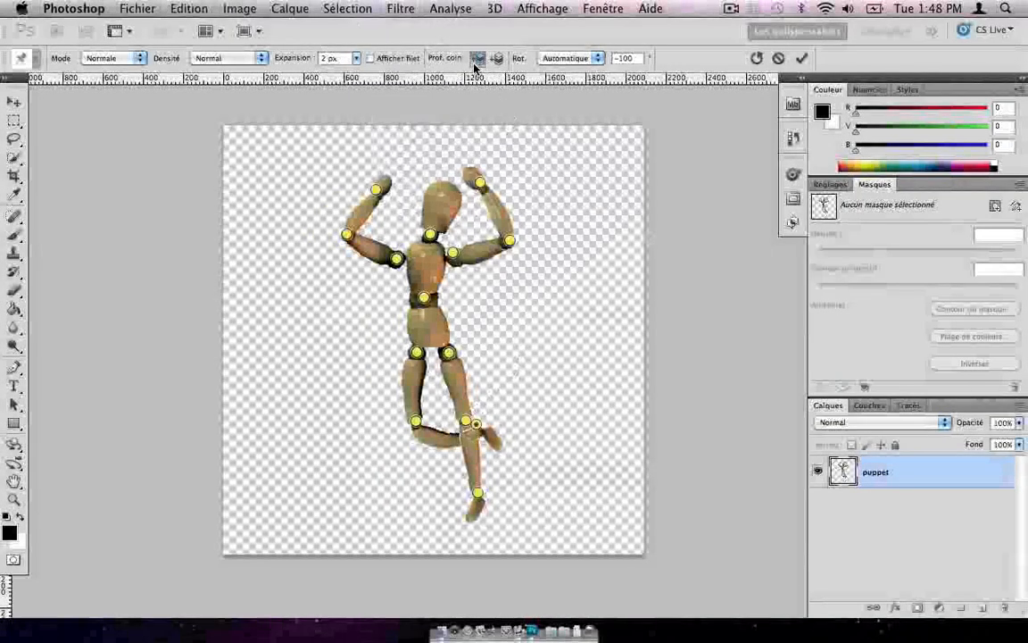
drag(477, 425, 476, 435)
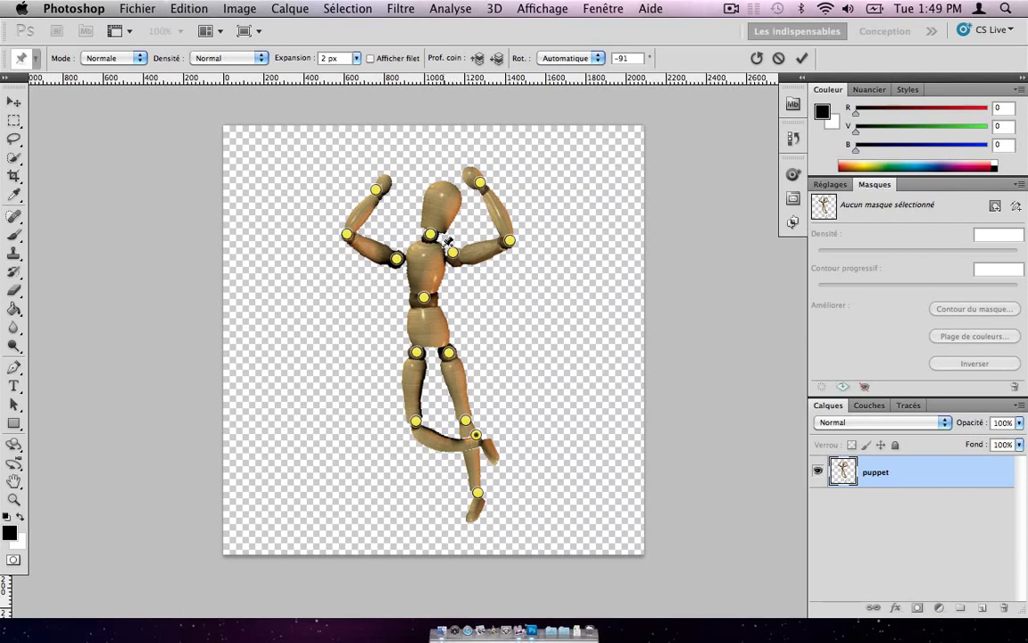
drag(513, 242, 504, 239)
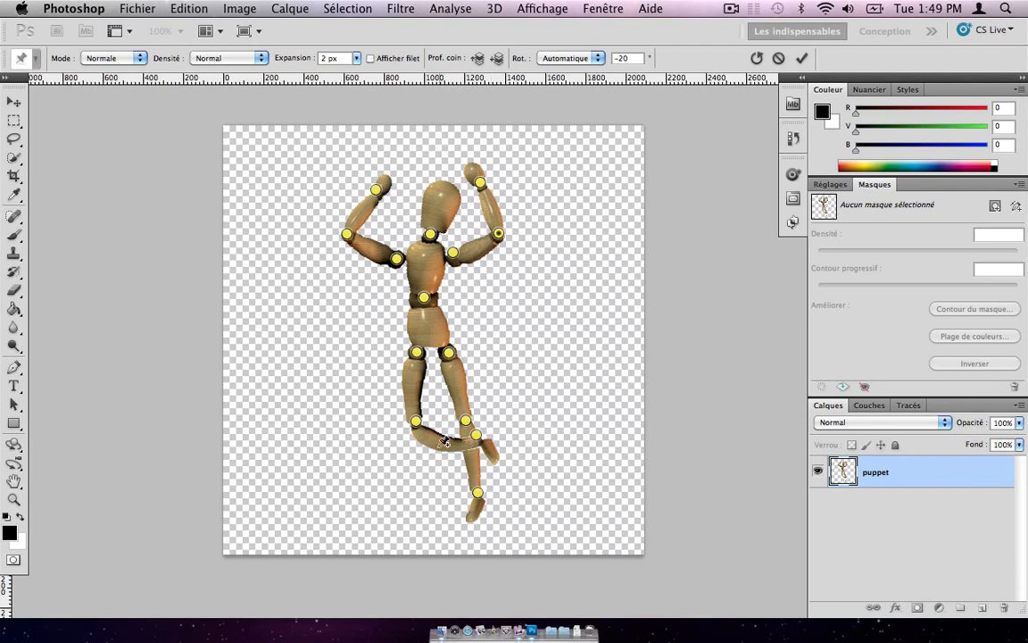
click(476, 436)
drag(477, 435, 484, 438)
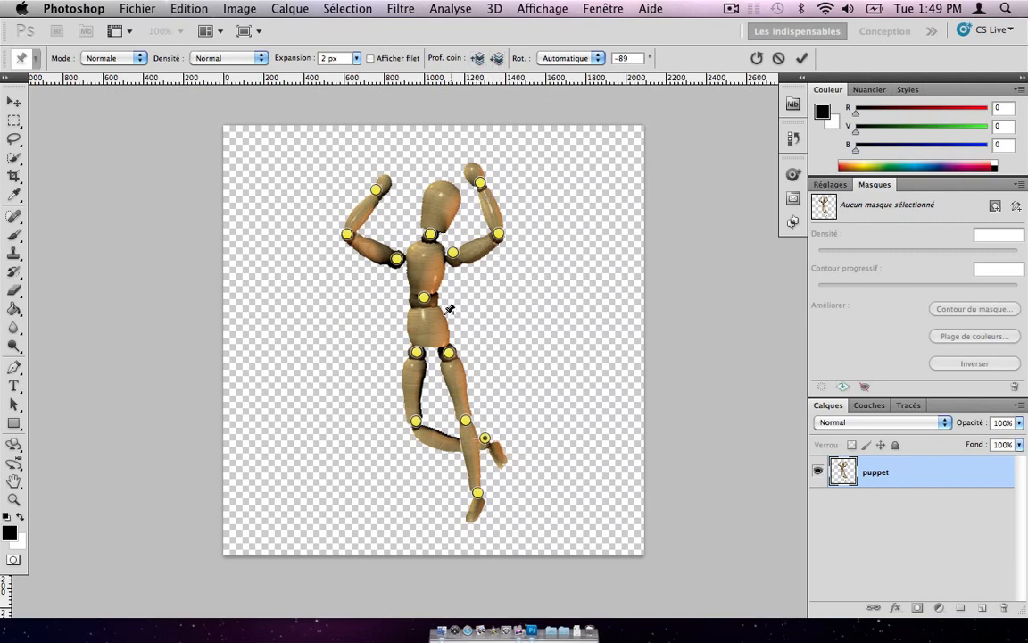
Set the mesh density to Plus de points and display the mesh.
click(203, 61)
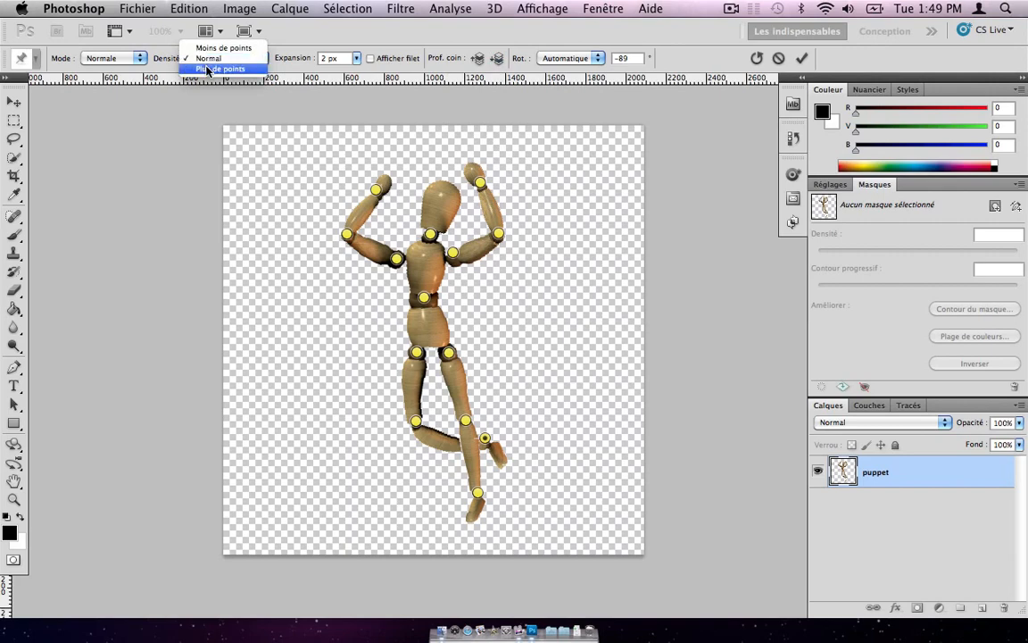
click(207, 73)
click(372, 59)
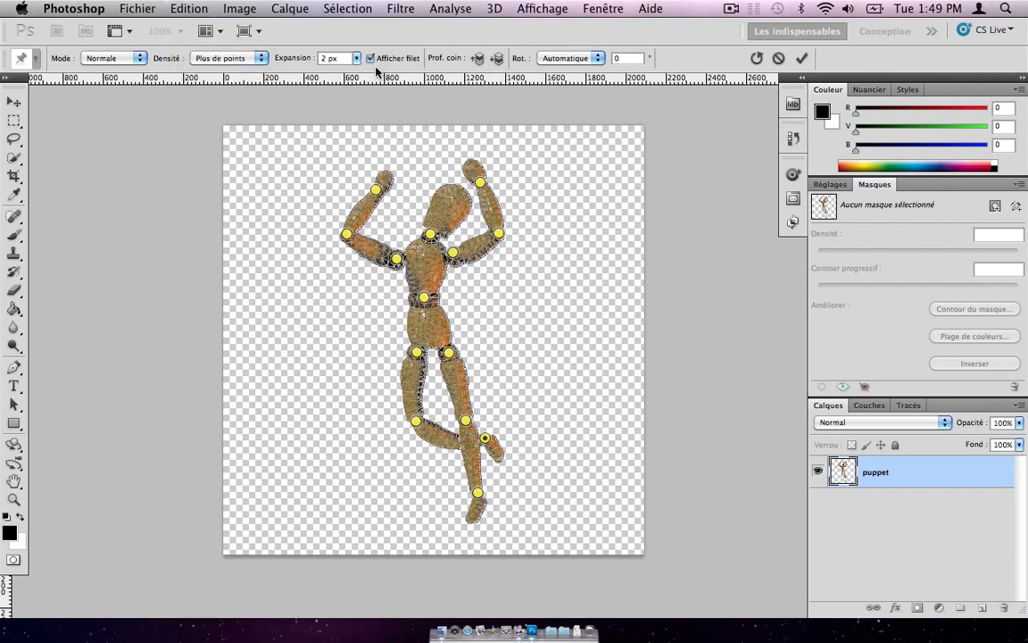
Try the Normal and Moins de points mesh densities and return to Plus de points.
click(261, 59)
click(253, 47)
click(251, 59)
click(252, 42)
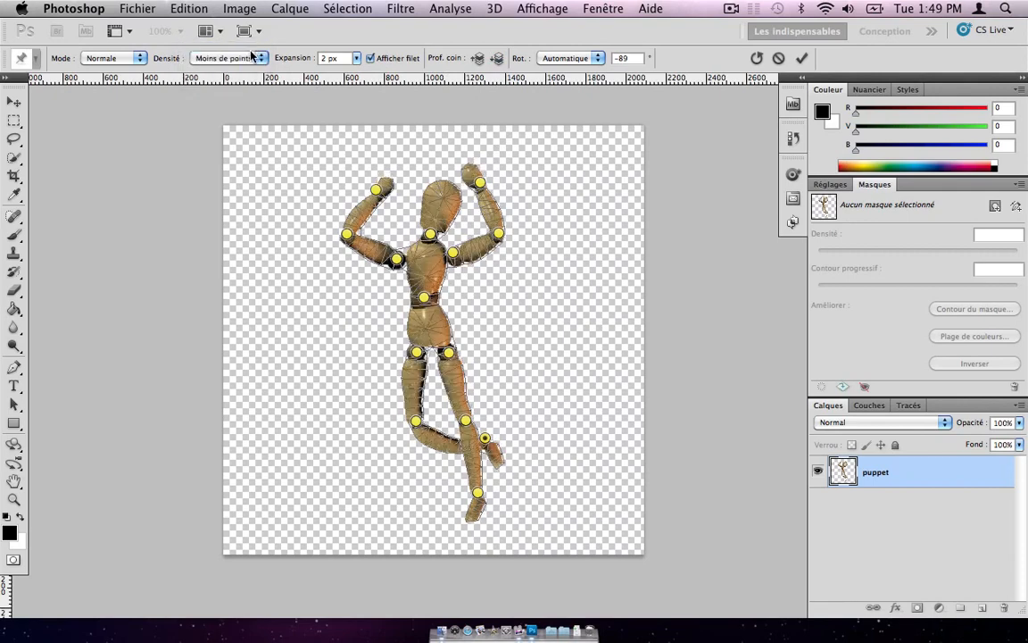
click(251, 57)
click(248, 82)
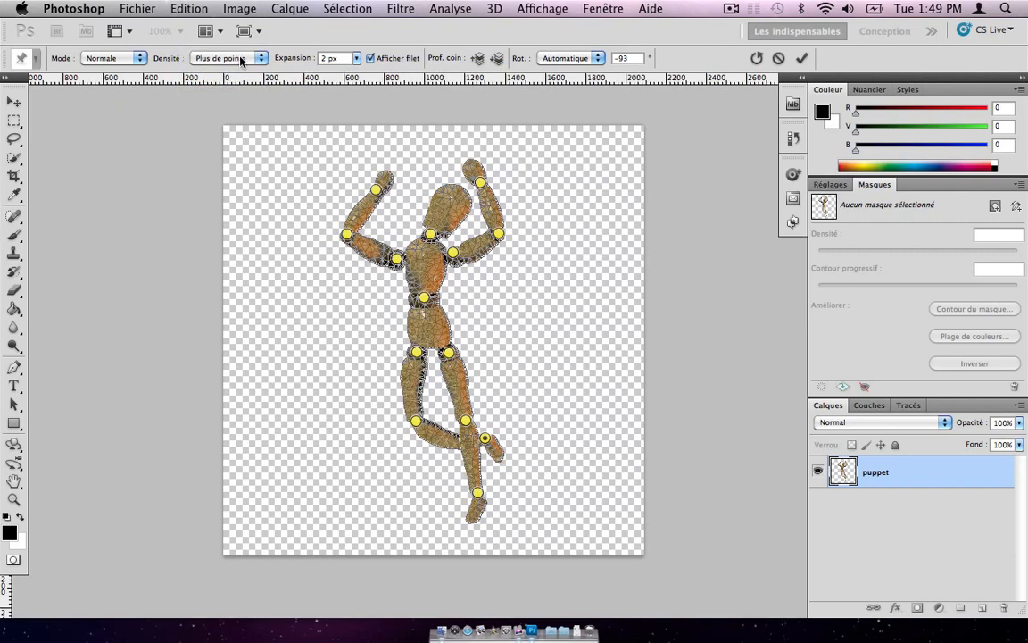
Try the Rigidité warp mode and set the mode to Déformation.
click(111, 58)
click(116, 44)
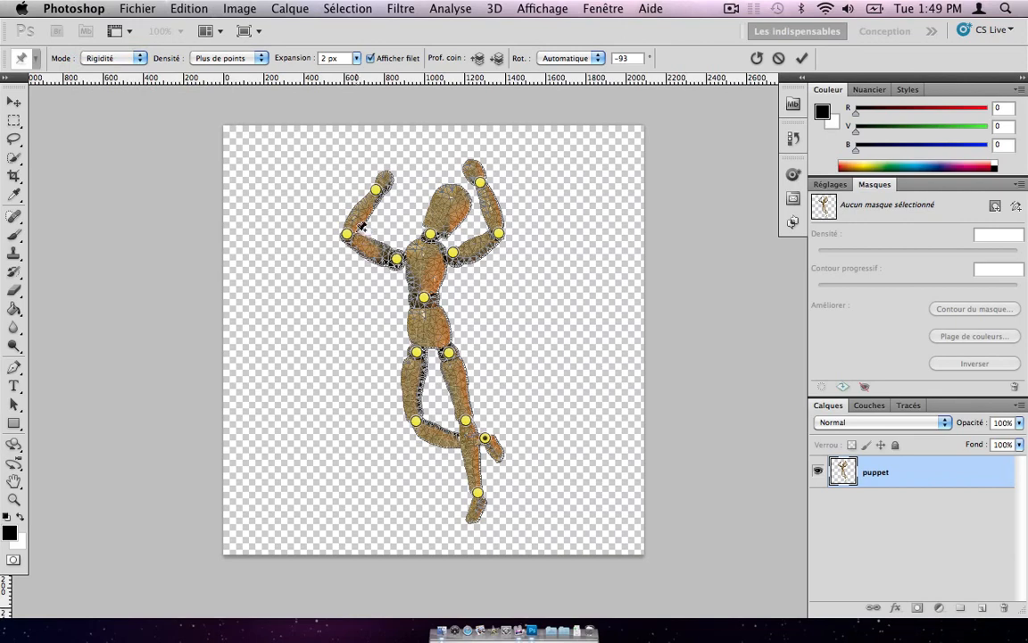
click(138, 59)
click(107, 81)
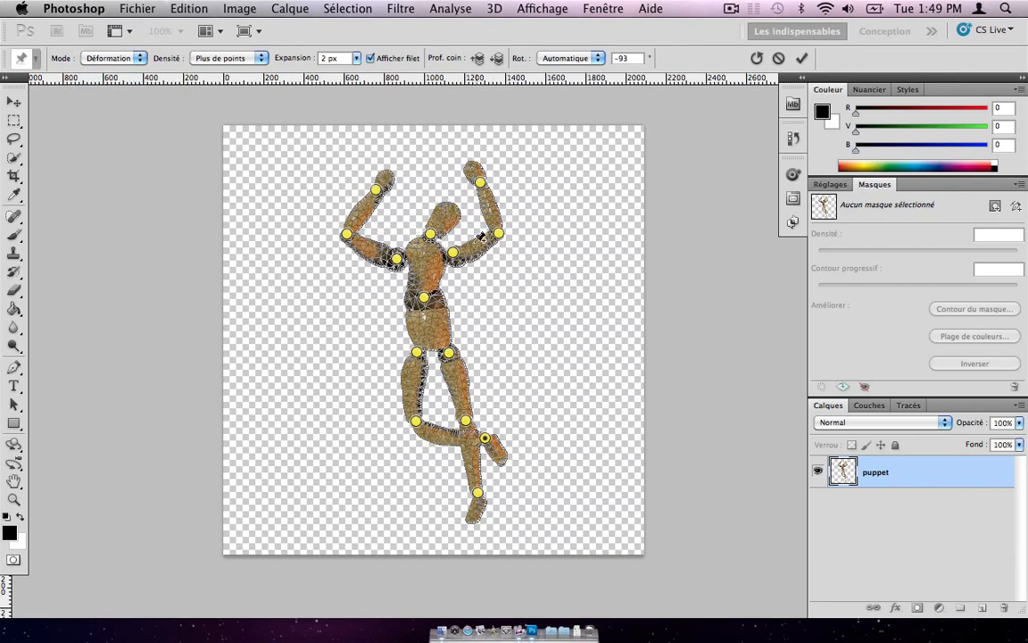
Set the warp mode to Rigidité and try a mesh expansion of -11 px.
click(140, 59)
click(109, 37)
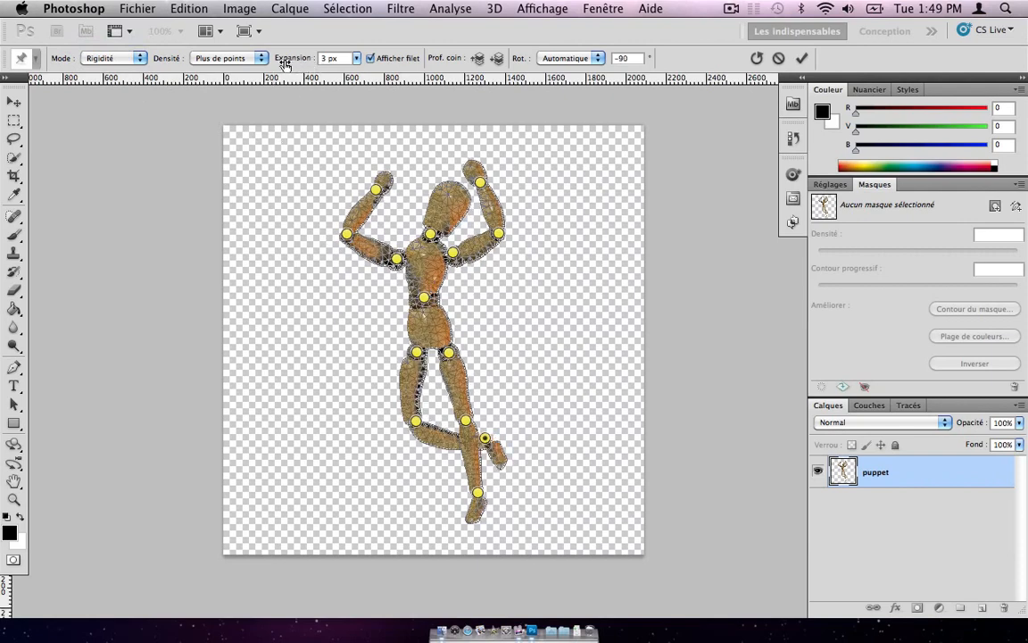
mouse_move(273, 64)
mouse_down()
mouse_move(313, 67)
mouse_move(266, 68)
mouse_up()
drag(266, 69, 327, 68)
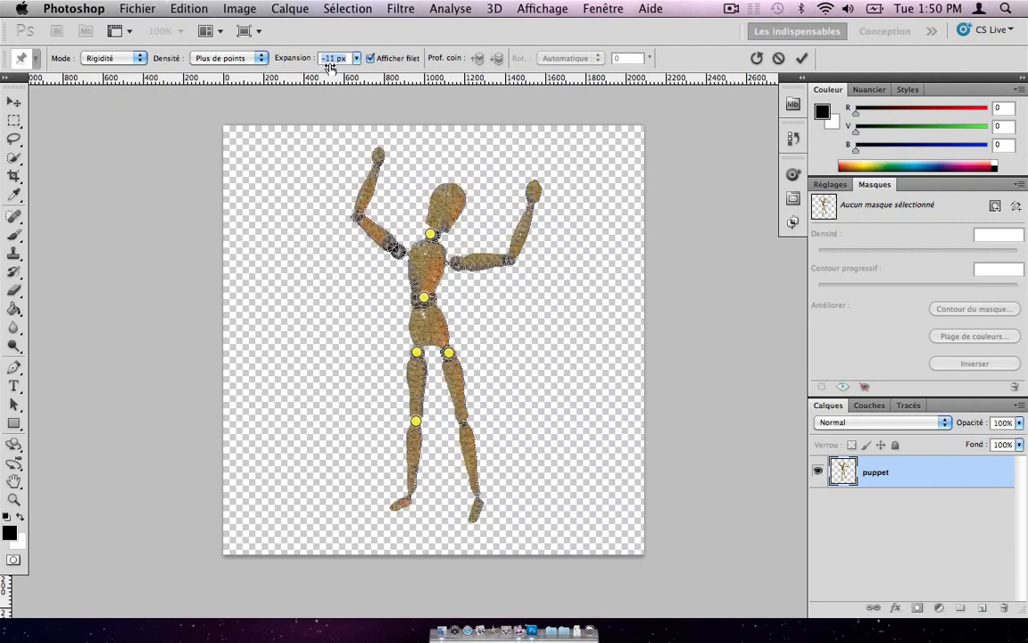
Try mesh expansions of 51, 61 and 40 px, and return the expansion to 3 px.
text(51)
key(Return)
text(61)
key(Return)
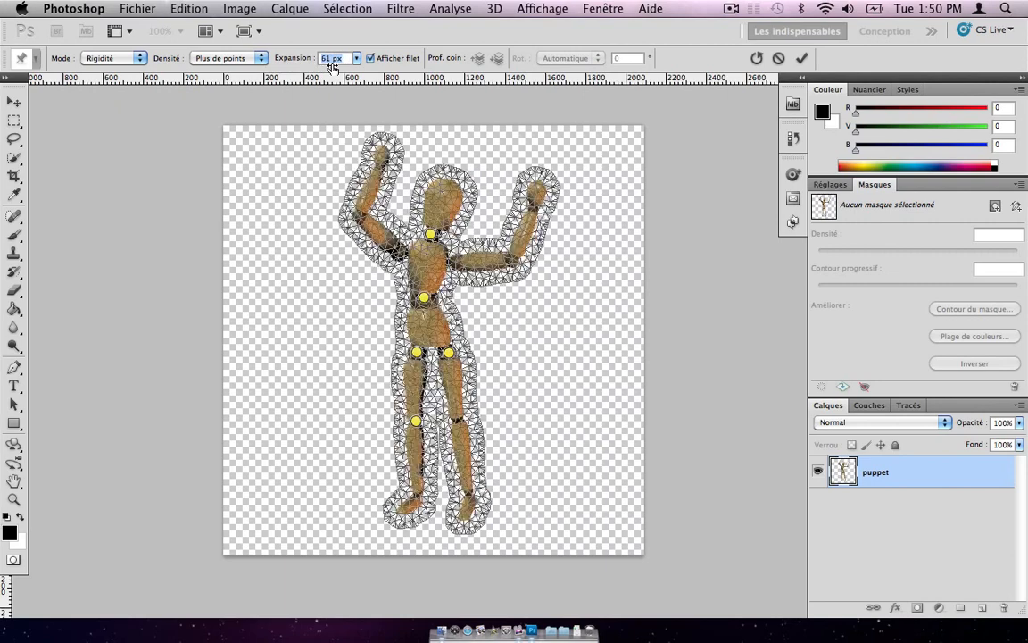
drag(332, 69, 310, 67)
text(40)
key(Return)
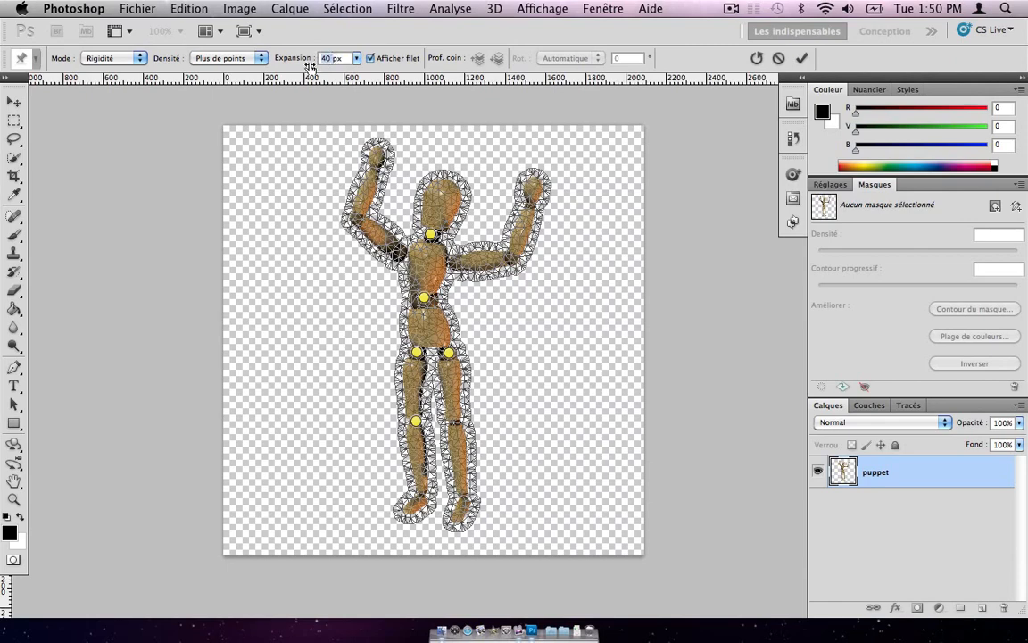
text(3)
key(Return)
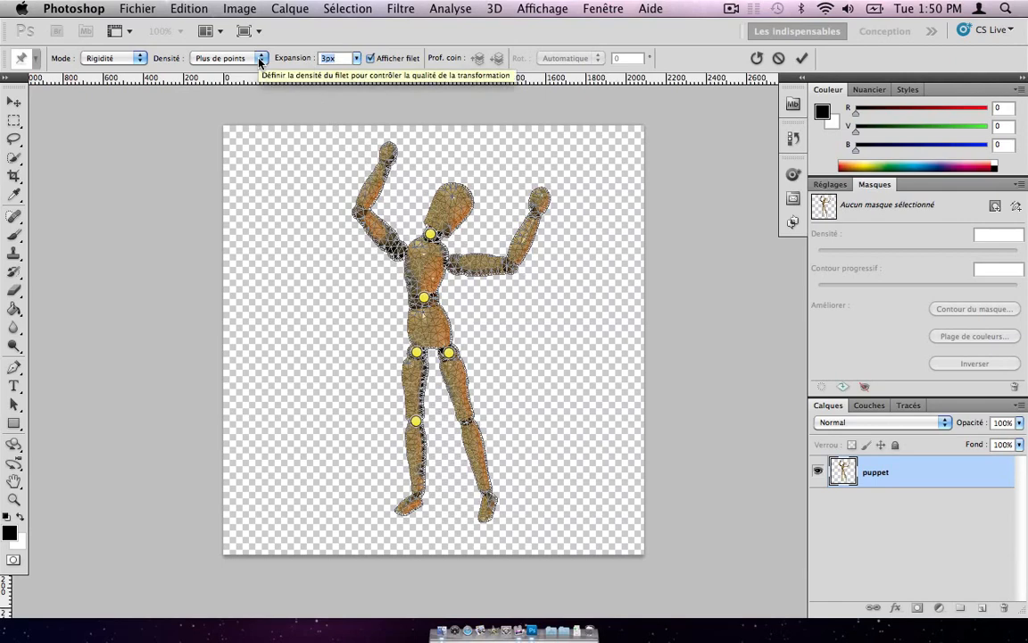
Keep the Rigidité mode and try mesh expansions of 0, -20, -9 and 100 px on the mannequin.
click(122, 58)
click(122, 61)
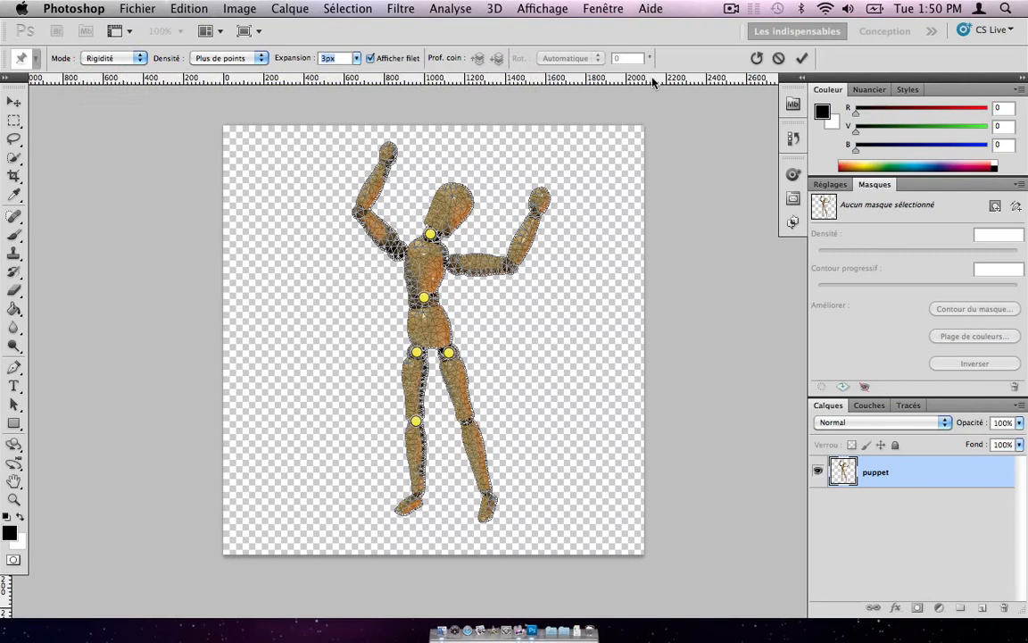
text(0)
key(Return)
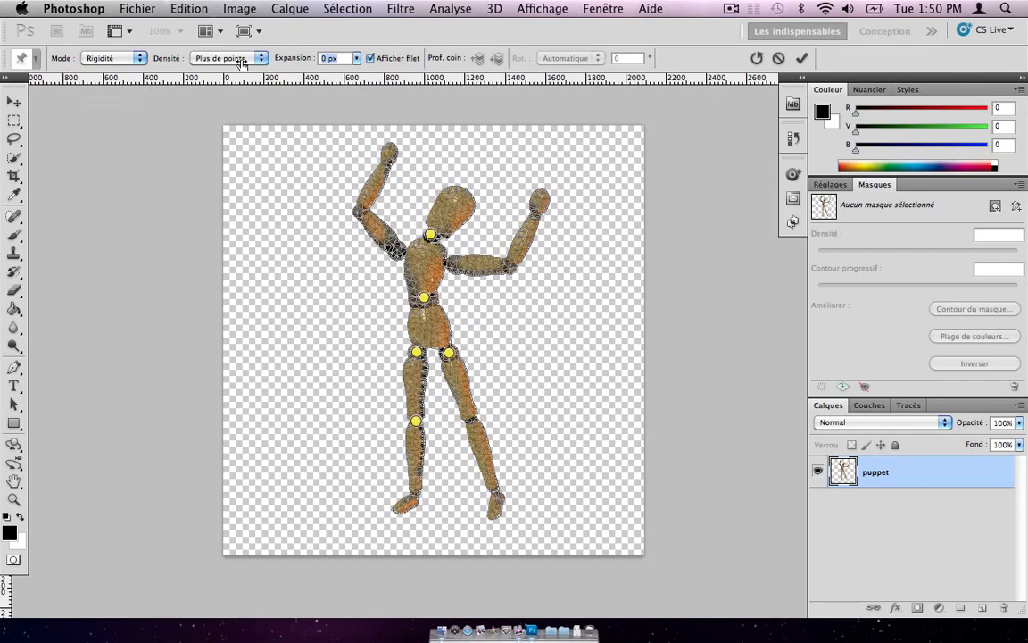
text(-20)
key(Return)
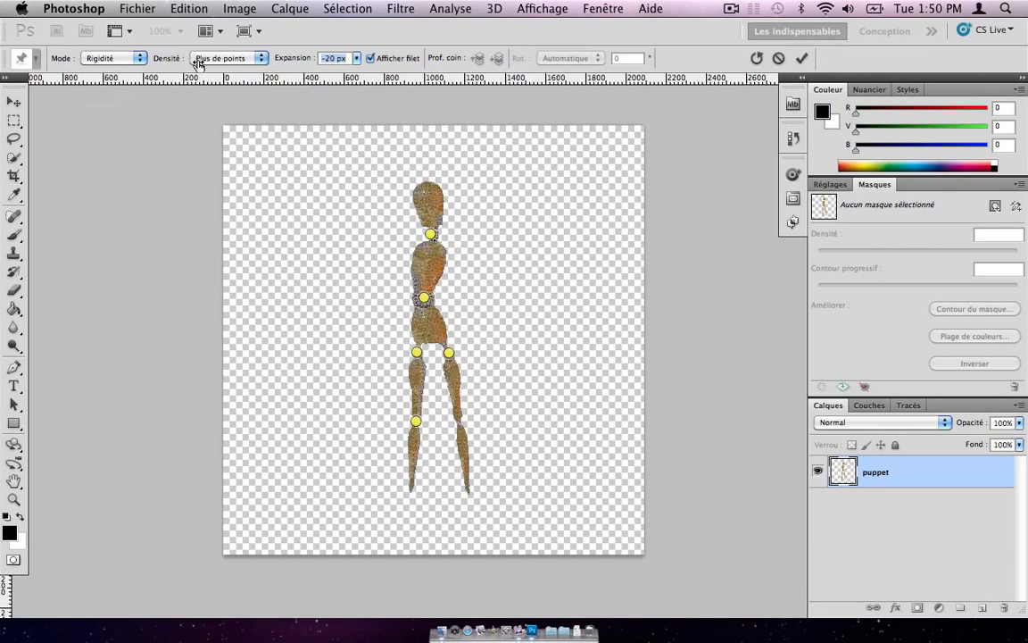
text(-9)
key(Return)
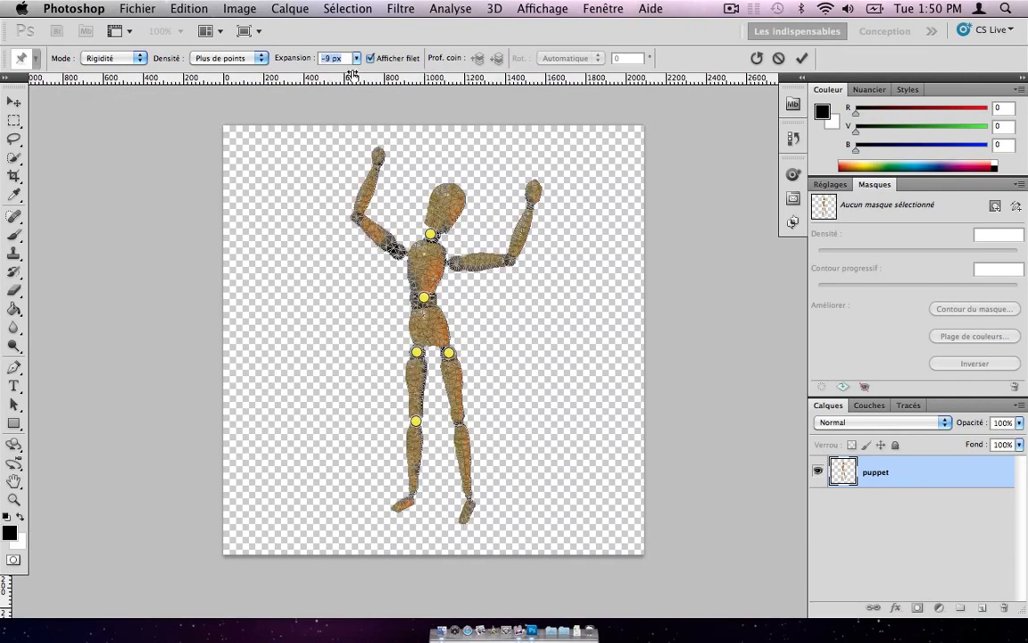
text(100)
key(Return)
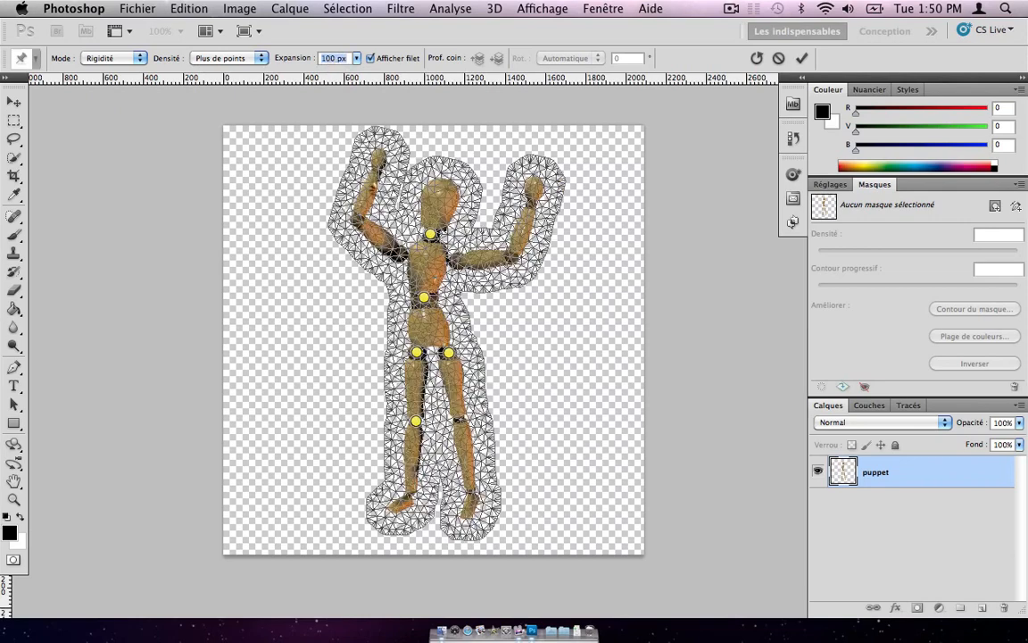
Try the -20 px mesh expansion once more and set the expansion back to 3 px.
text(-20)
key(Return)
text(3)
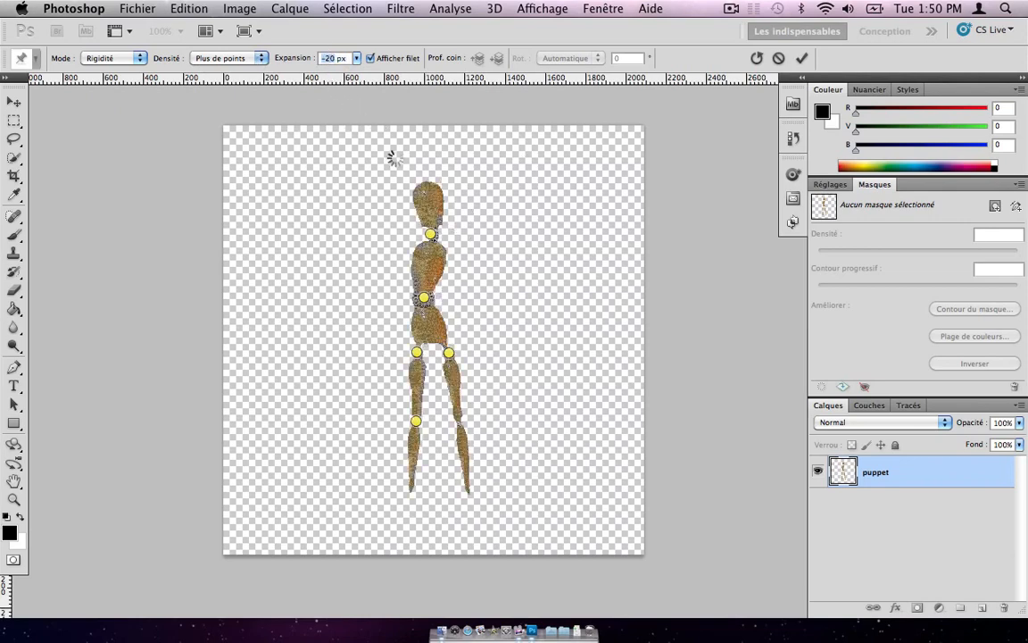
key(Return)
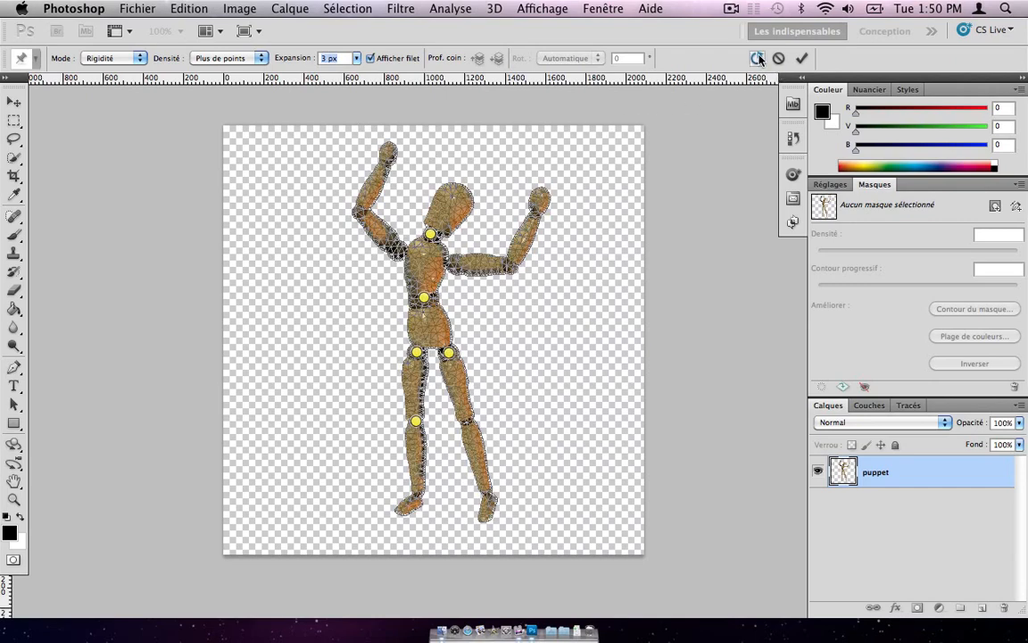
Remove all pins from the mannequin and place new ones on the left-hand wrist, elbow and shoulder and on the neck.
click(758, 58)
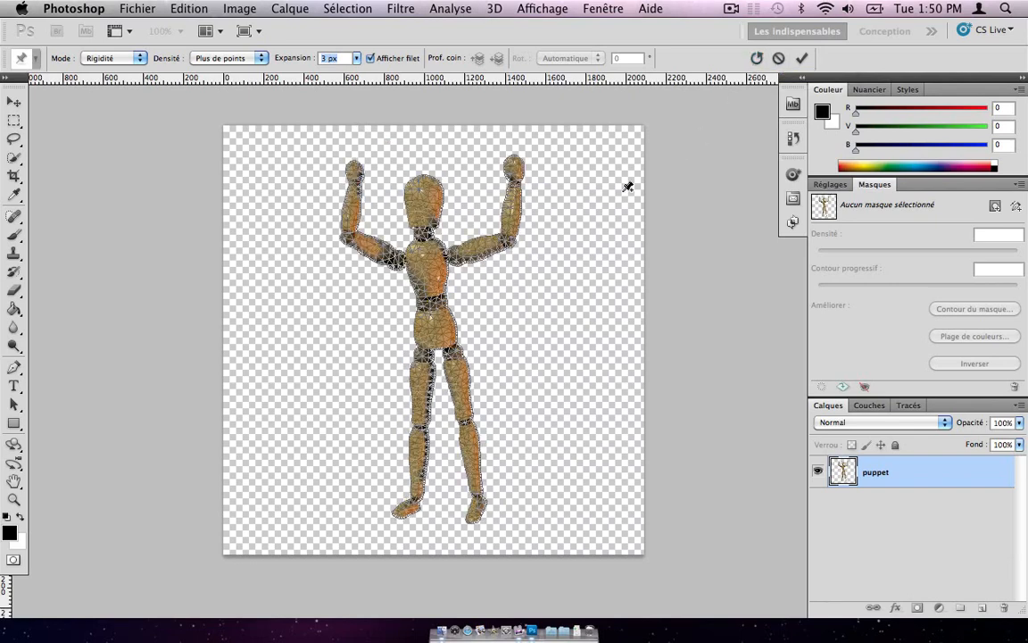
click(354, 181)
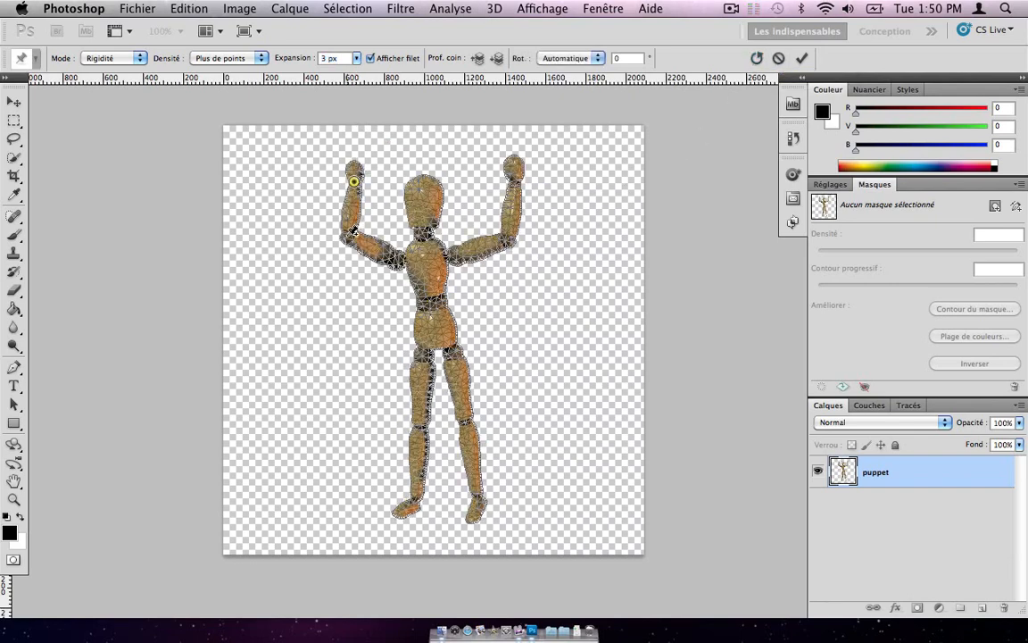
click(346, 235)
click(395, 261)
click(424, 232)
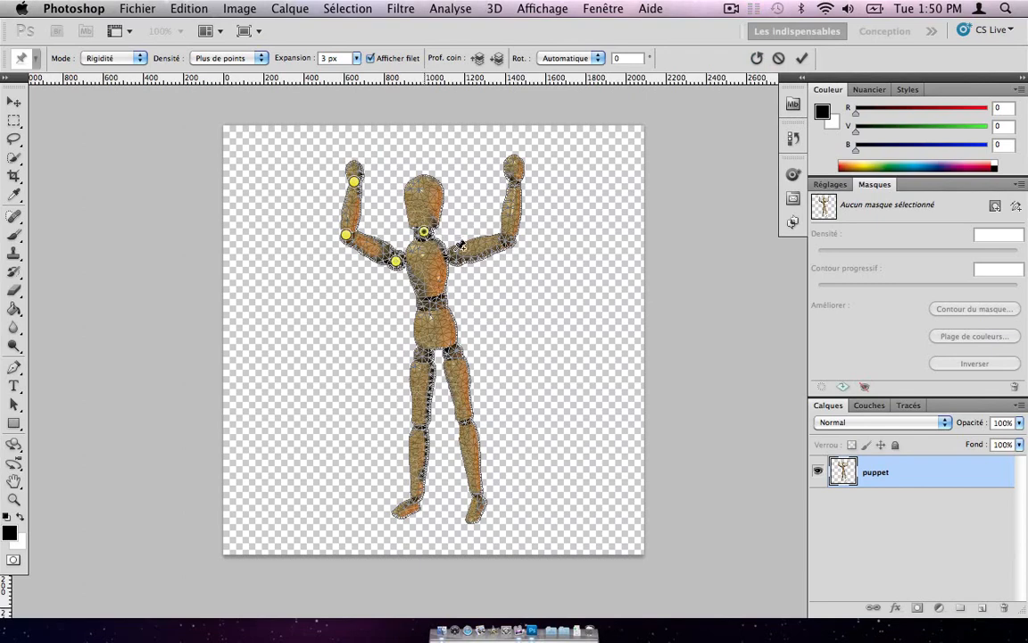
Pin the right-hand shoulder, elbow and wrist, and move both wrists inward toward the head.
click(454, 254)
click(507, 236)
click(511, 180)
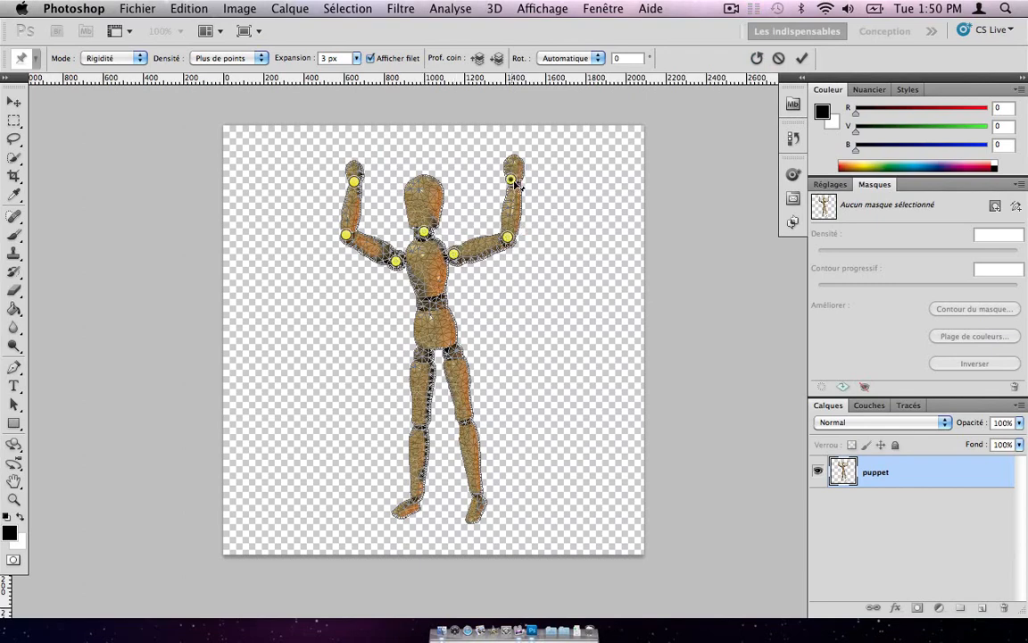
drag(511, 179, 484, 183)
drag(354, 181, 379, 189)
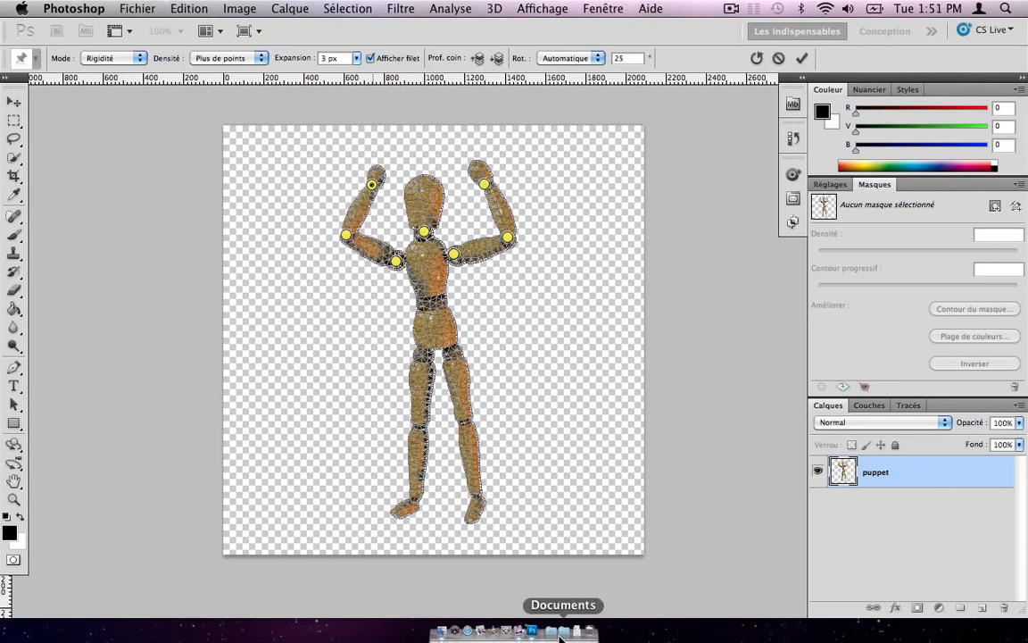
Pin the right-hand leg's ankle and knee, and swing its lower leg outward and up.
click(475, 493)
click(464, 421)
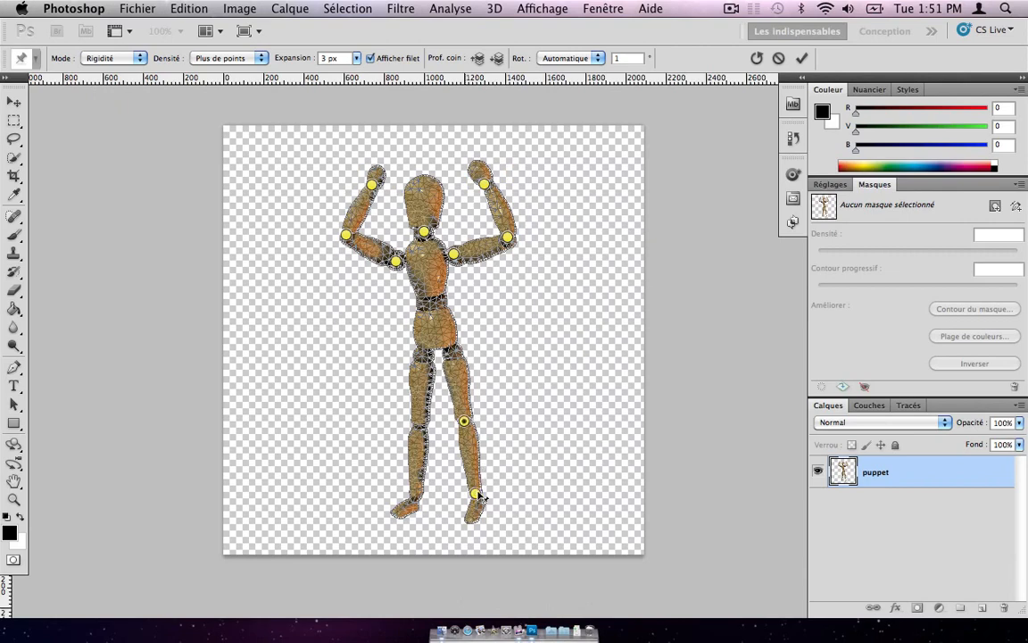
drag(478, 495, 527, 440)
Pin the left-hand knee and shift it outward, and pin both hip joints.
click(429, 421)
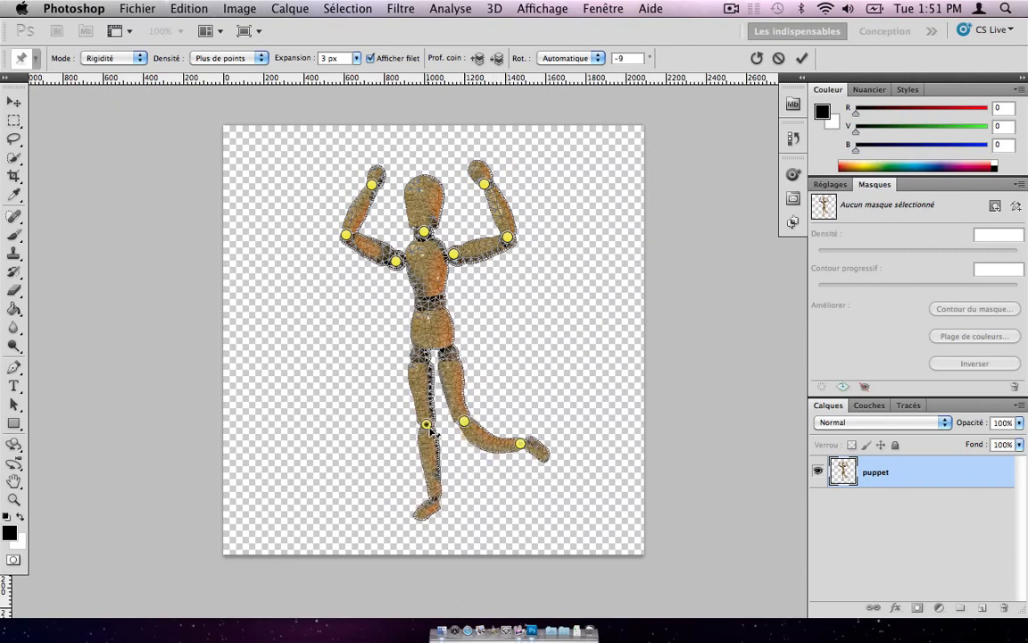
drag(428, 423, 411, 422)
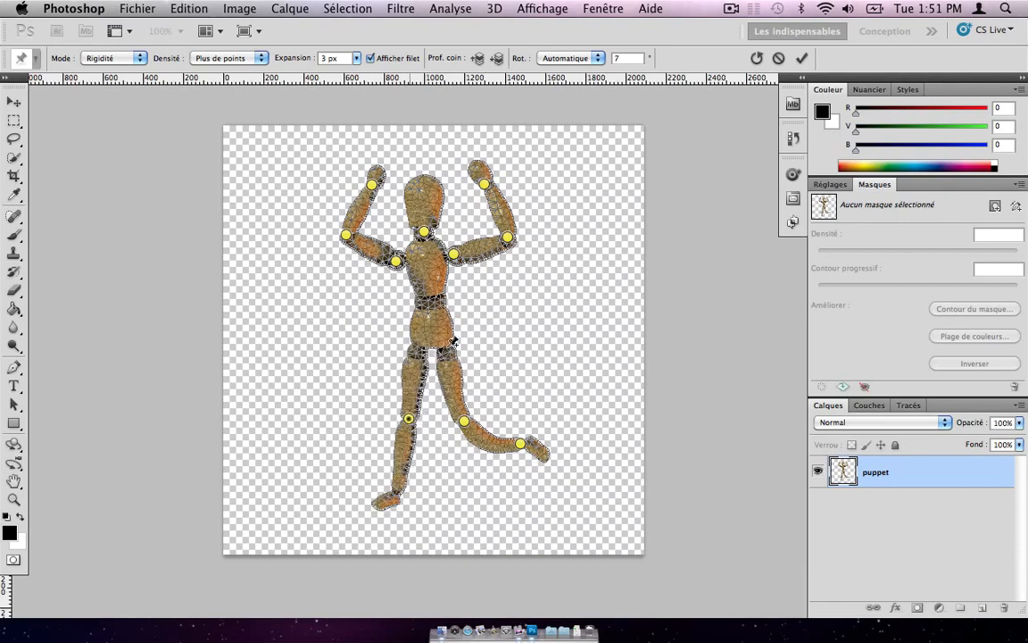
click(416, 349)
click(450, 351)
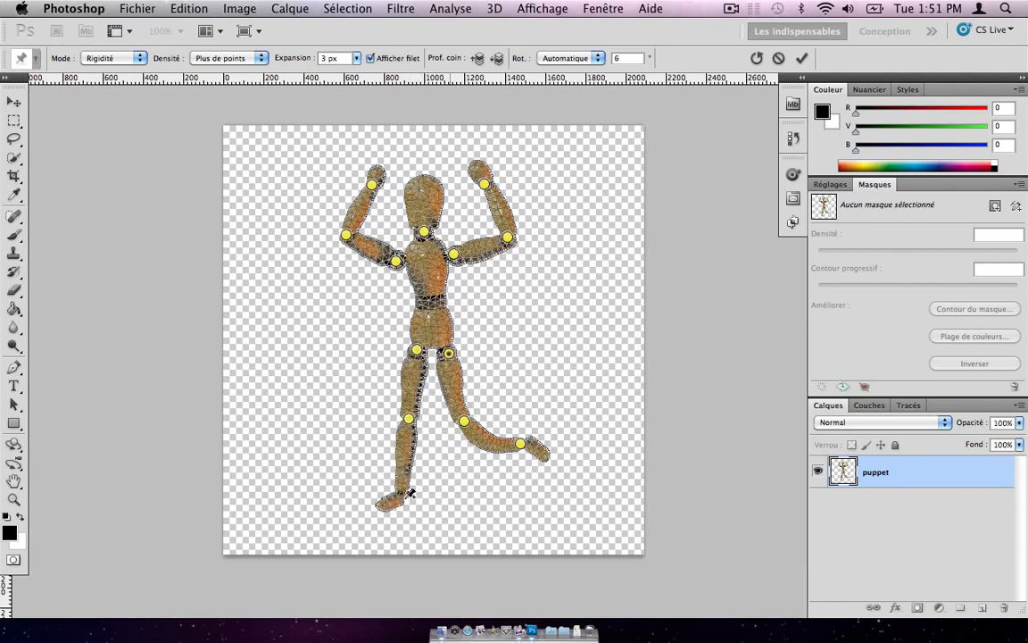
Pin the left-hand leg's ankle, pull it inward below the pelvis, and apply the warp.
click(402, 492)
drag(402, 492, 443, 482)
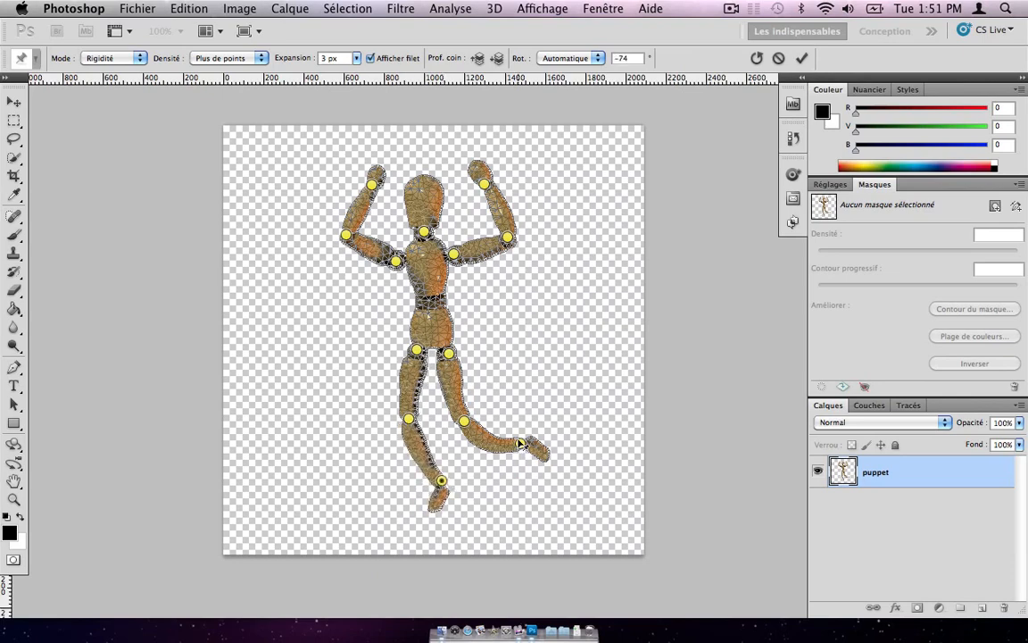
click(519, 441)
key(Return)
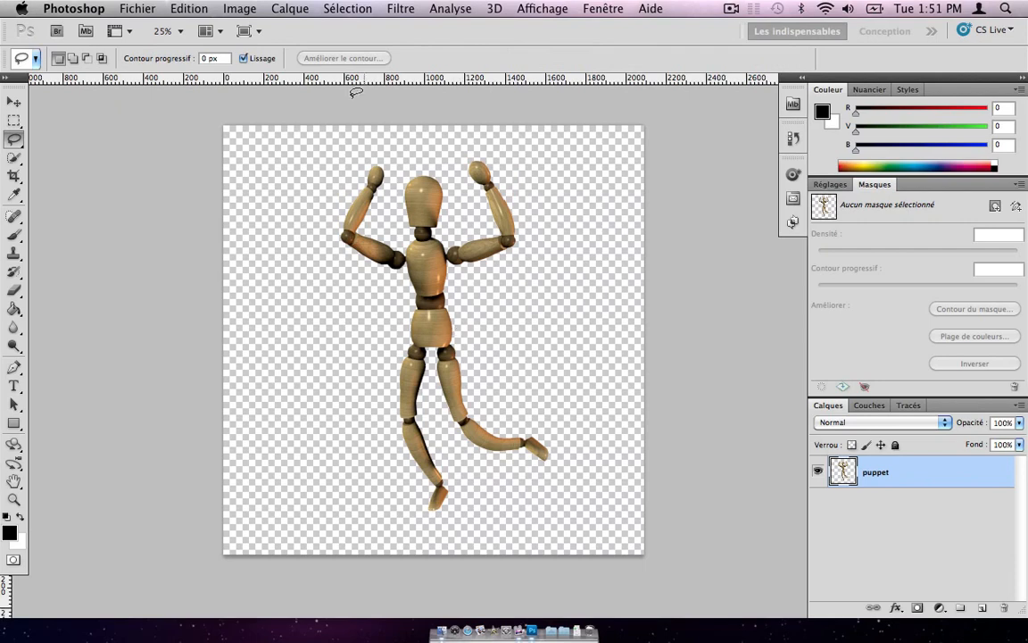
Start Puppet Warp again on the puppet layer and pin the left-hand elbow, both shoulders and the neck.
click(188, 8)
click(292, 333)
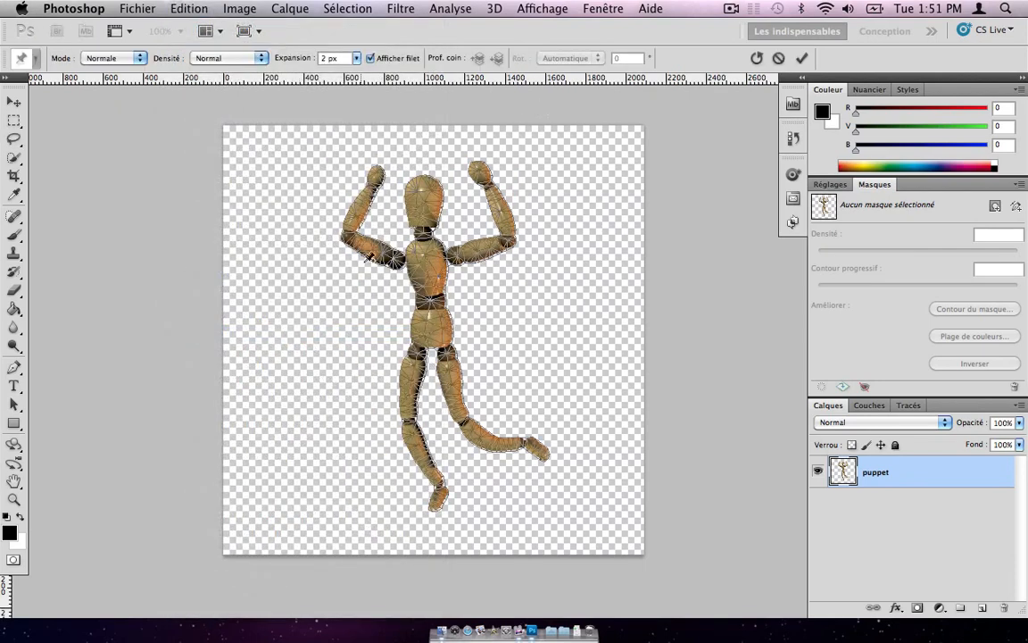
click(346, 235)
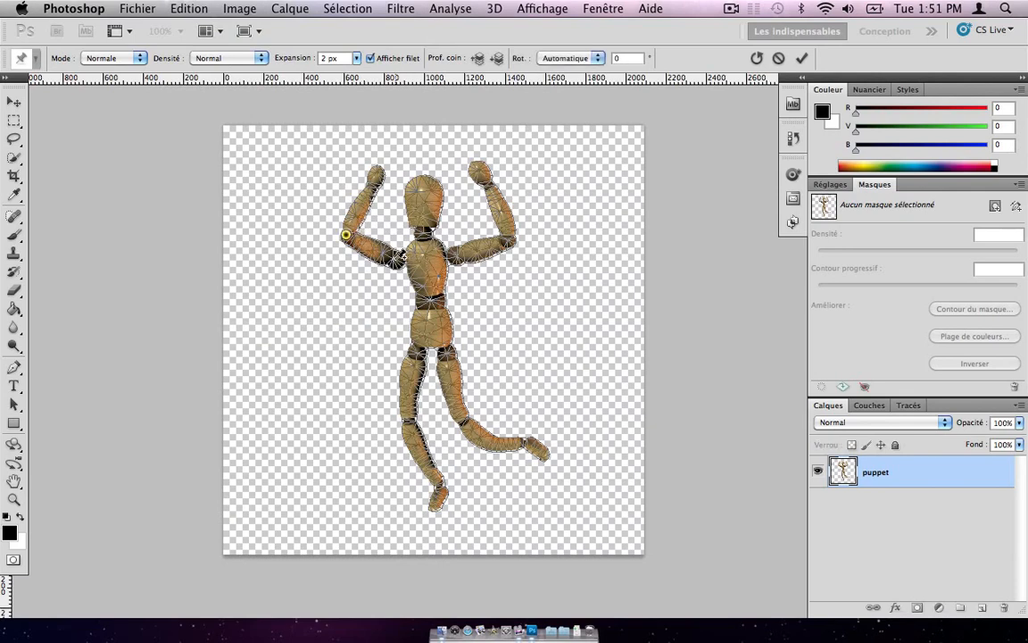
click(394, 258)
click(423, 233)
click(454, 254)
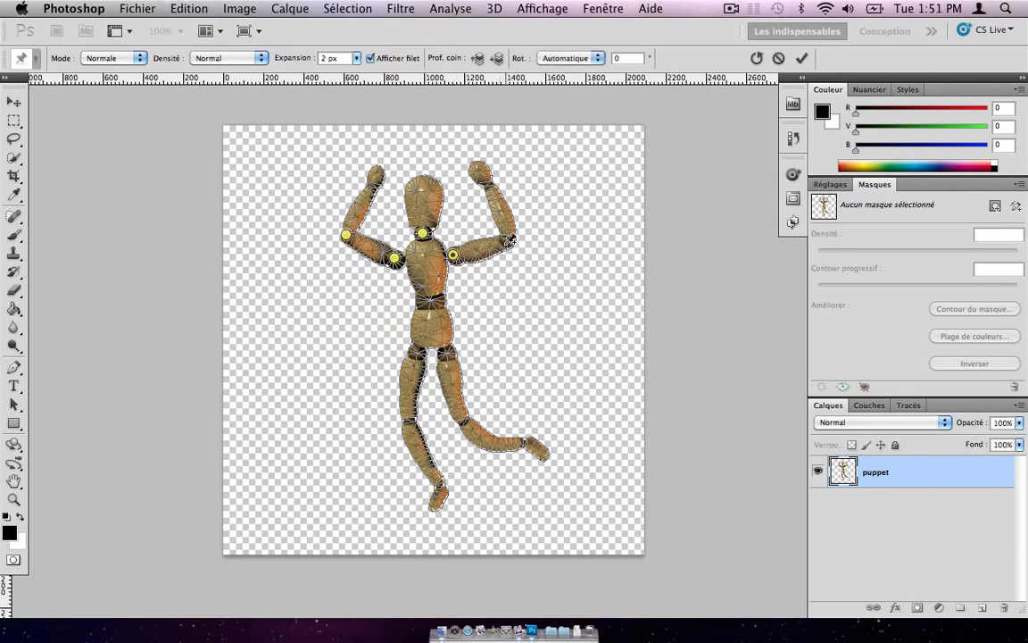
Pin the right-hand elbow, the waist and both hip joints, and apply the warp.
click(508, 241)
click(430, 301)
click(415, 348)
click(448, 353)
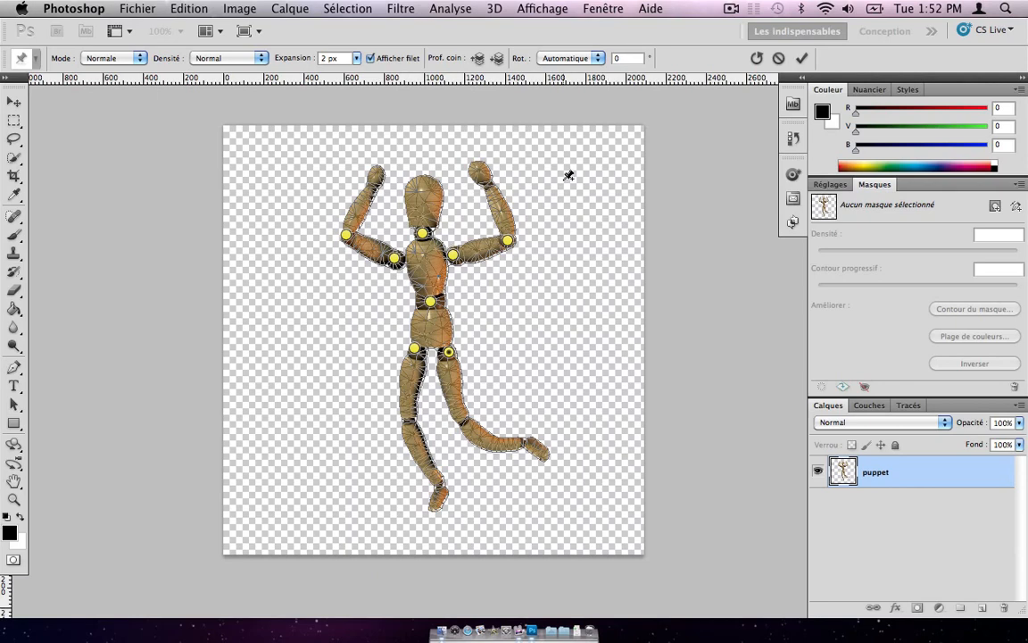
click(802, 58)
key(l)
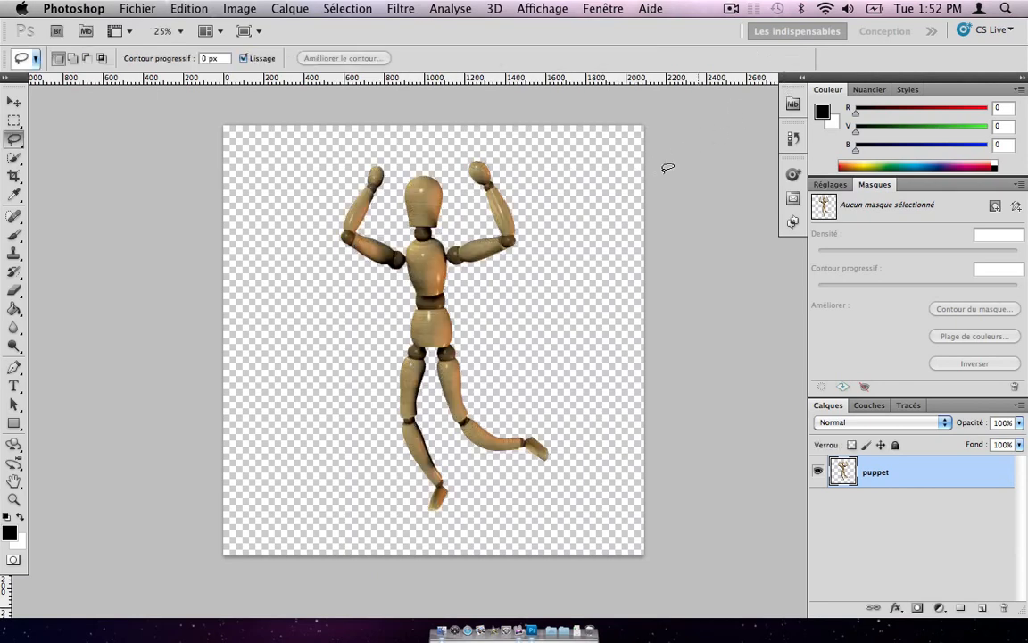